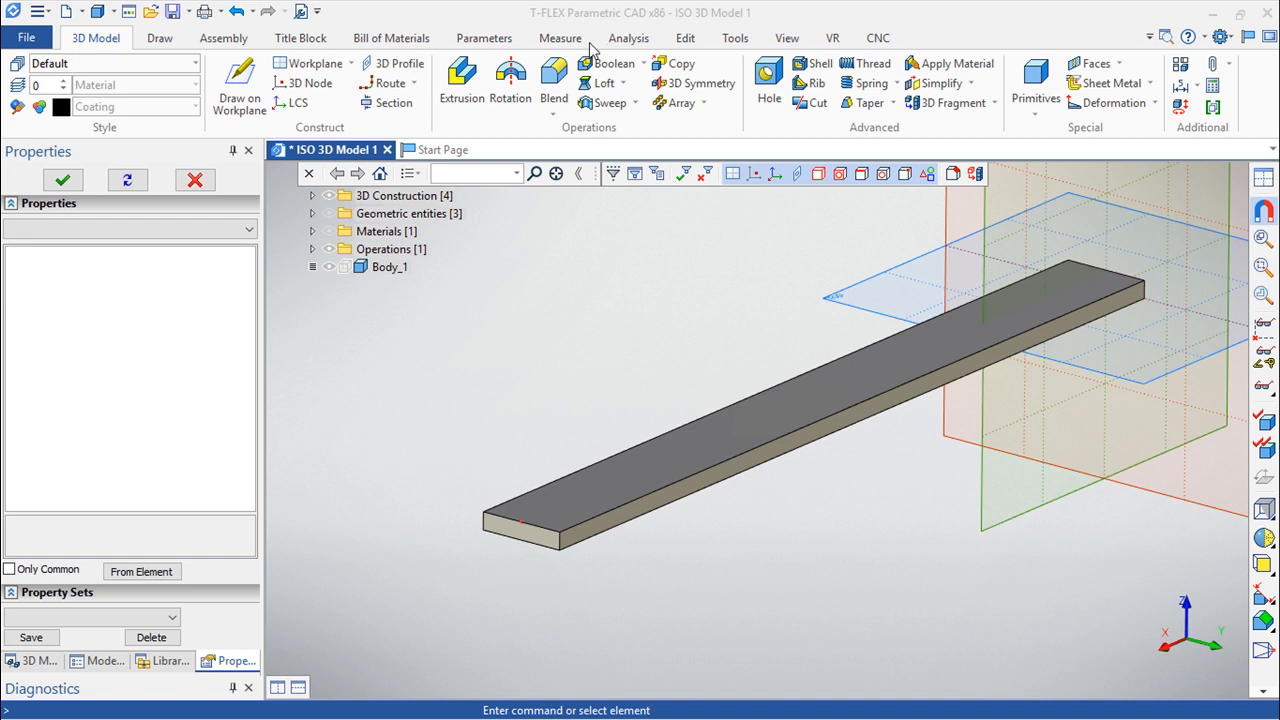
Create a finite element study of type Transitional Process for Body_1.
left_click(627, 42)
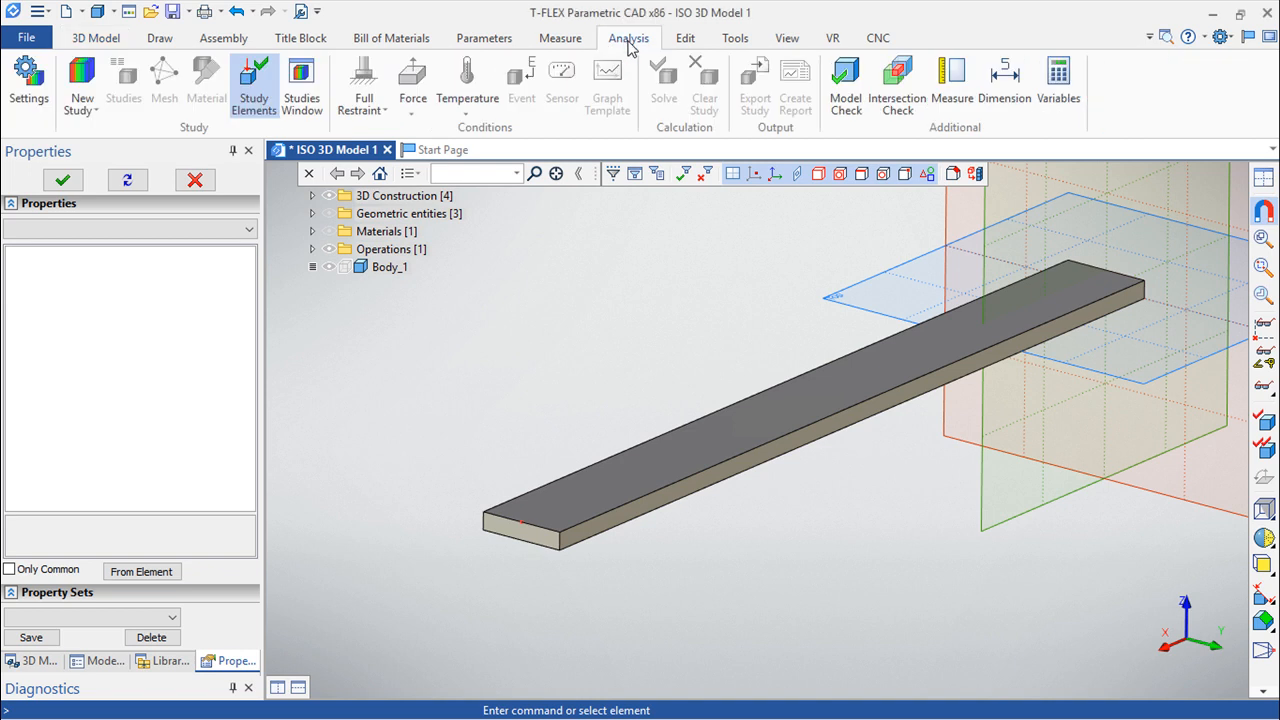
left_click(82, 104)
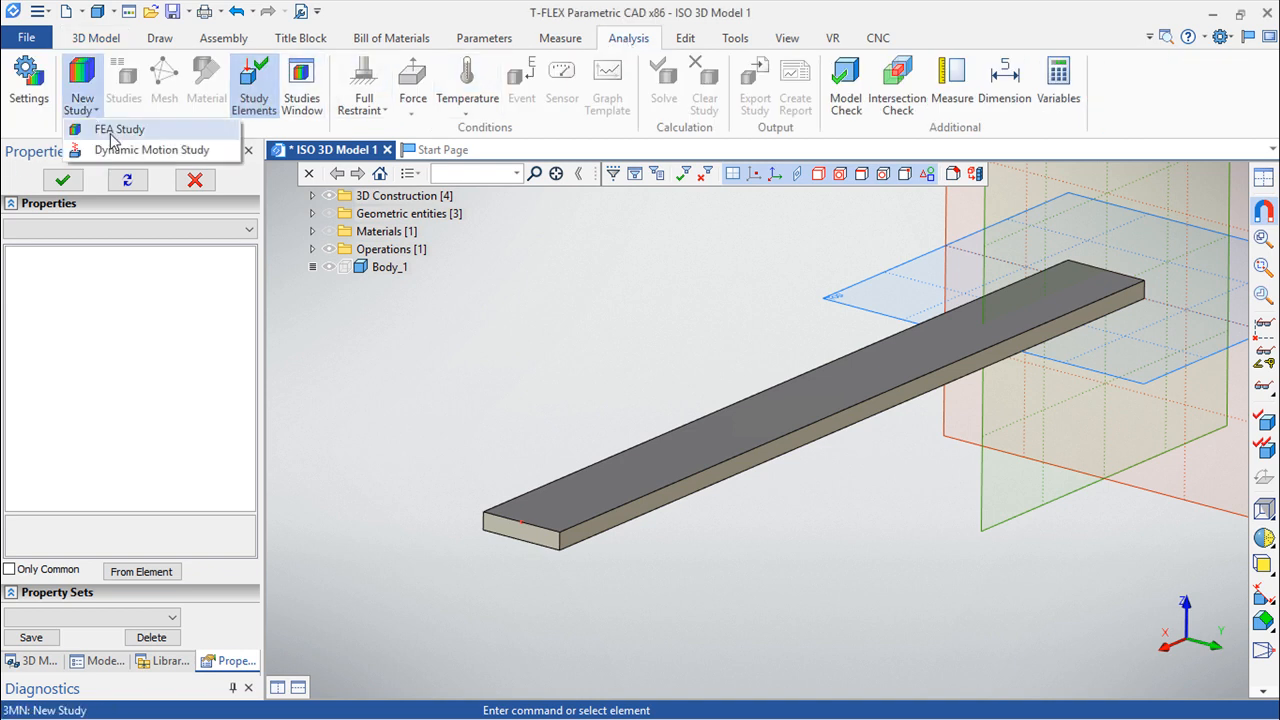
left_click(111, 132)
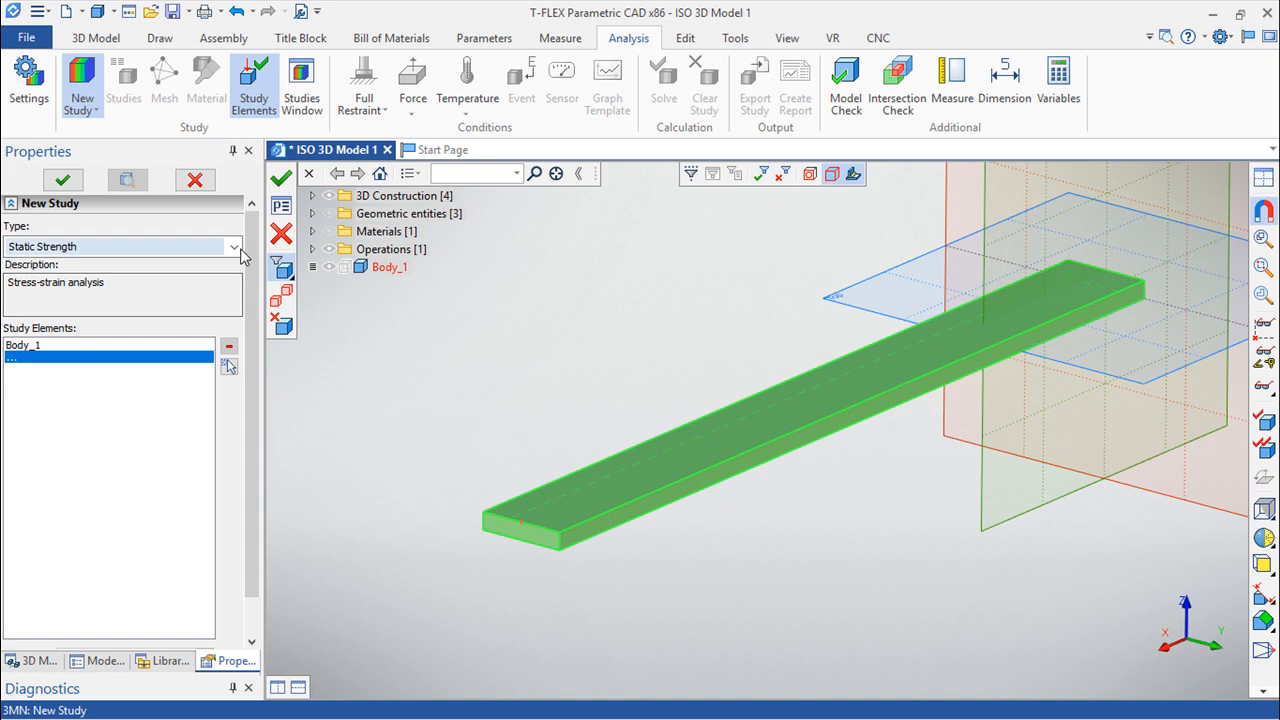
left_click(236, 248)
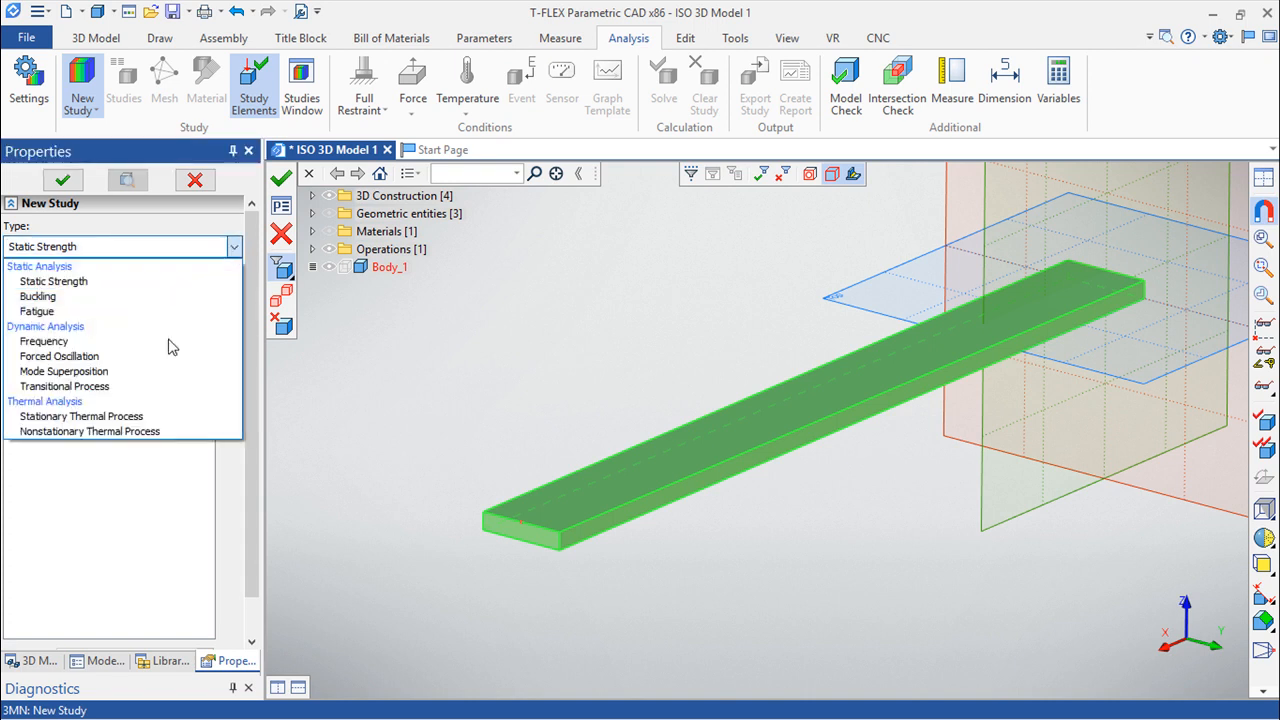
left_click(104, 388)
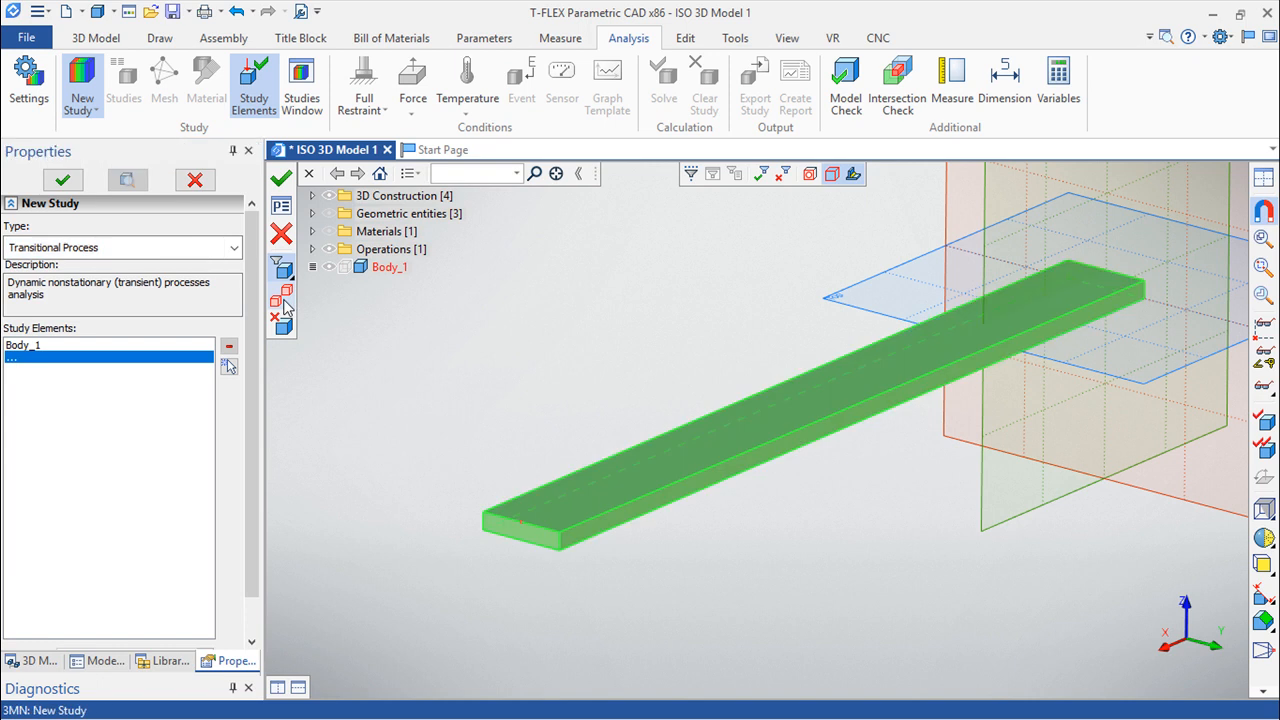
left_click(281, 178)
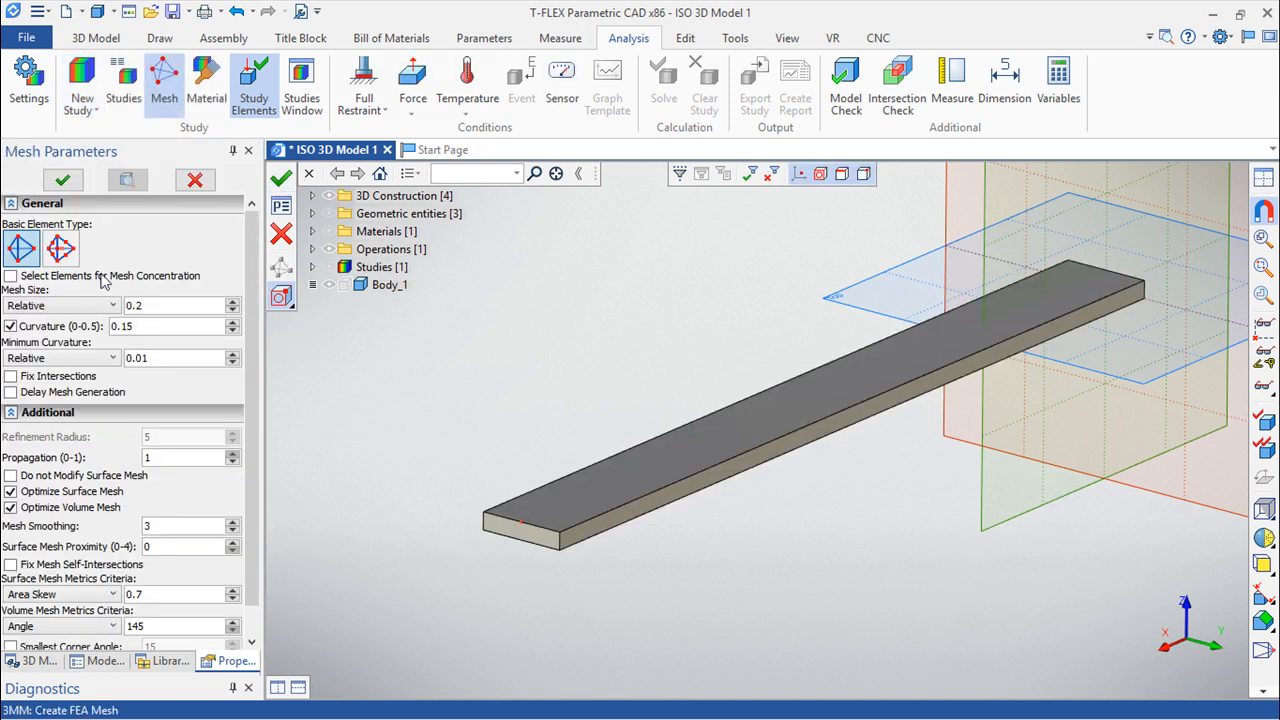
Mesh the bar with curvilinear tetrahedra at a relative mesh size of 0.05.
left_click(60, 249)
left_click(162, 305)
key("BackSpace")
type("05")
left_click(281, 180)
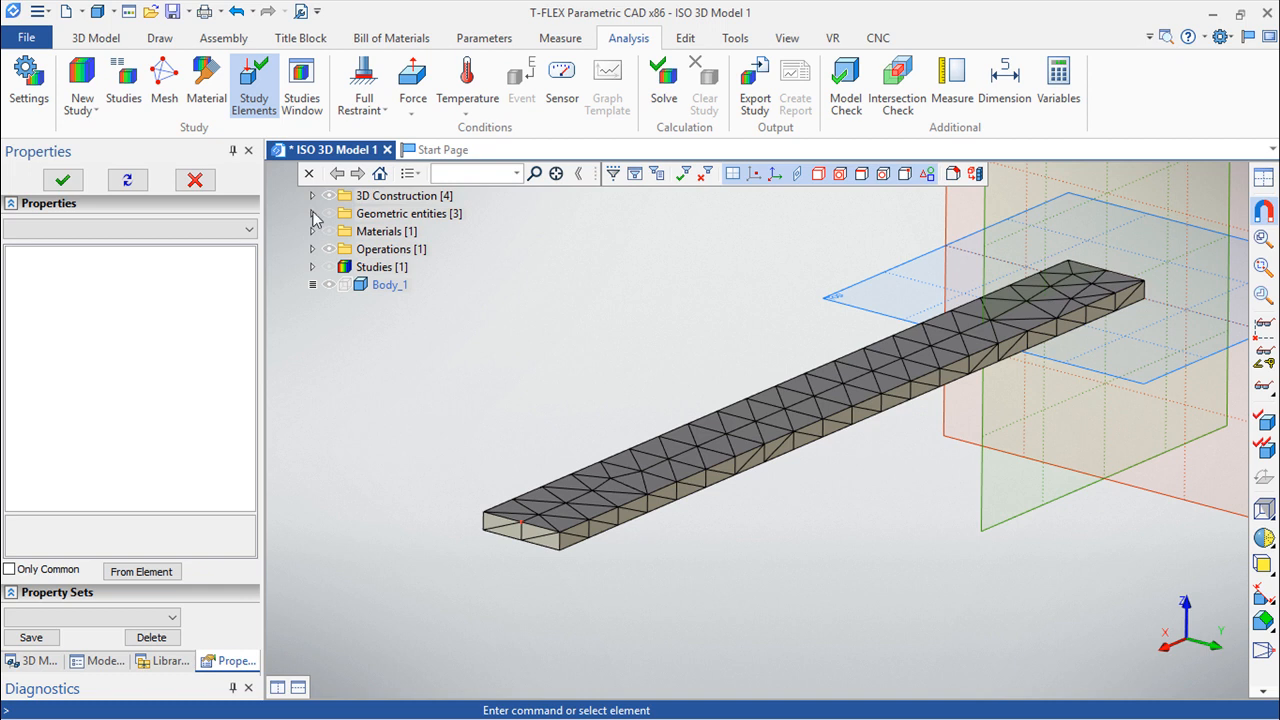
Review the transient study's time, integration method and initial condition settings without solving.
left_click(245, 108)
left_click(671, 98)
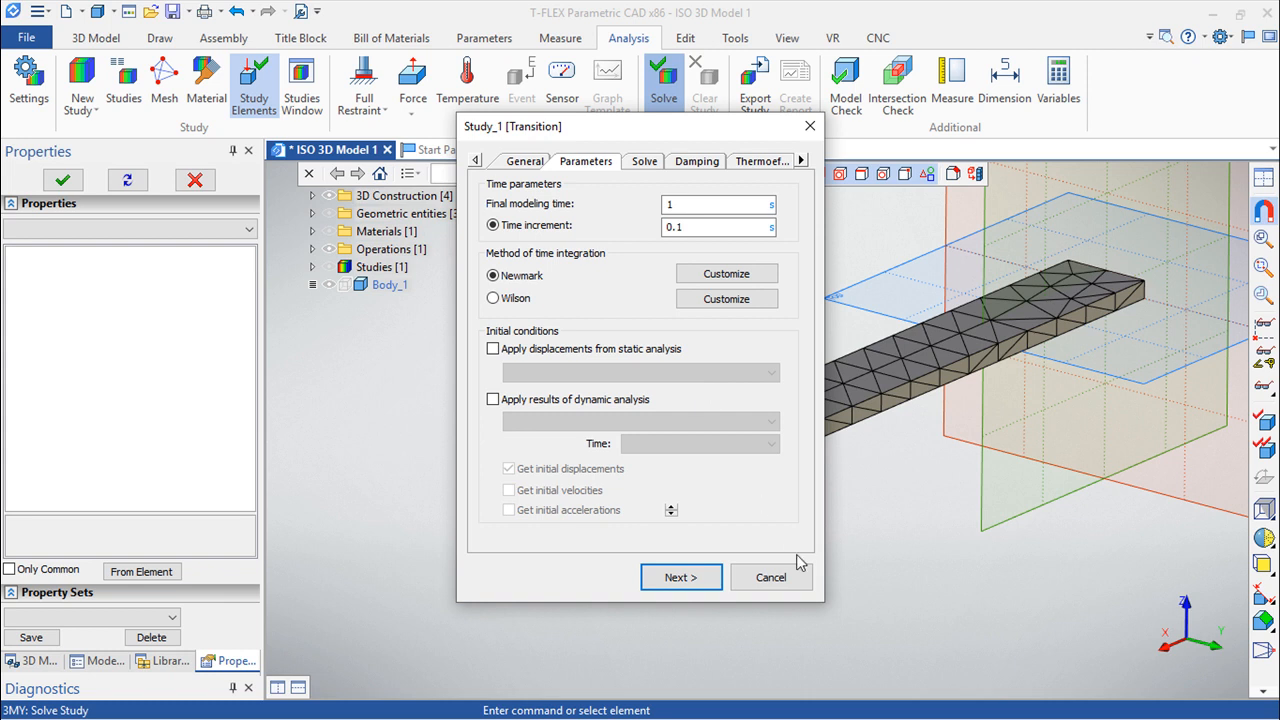
left_click(771, 577)
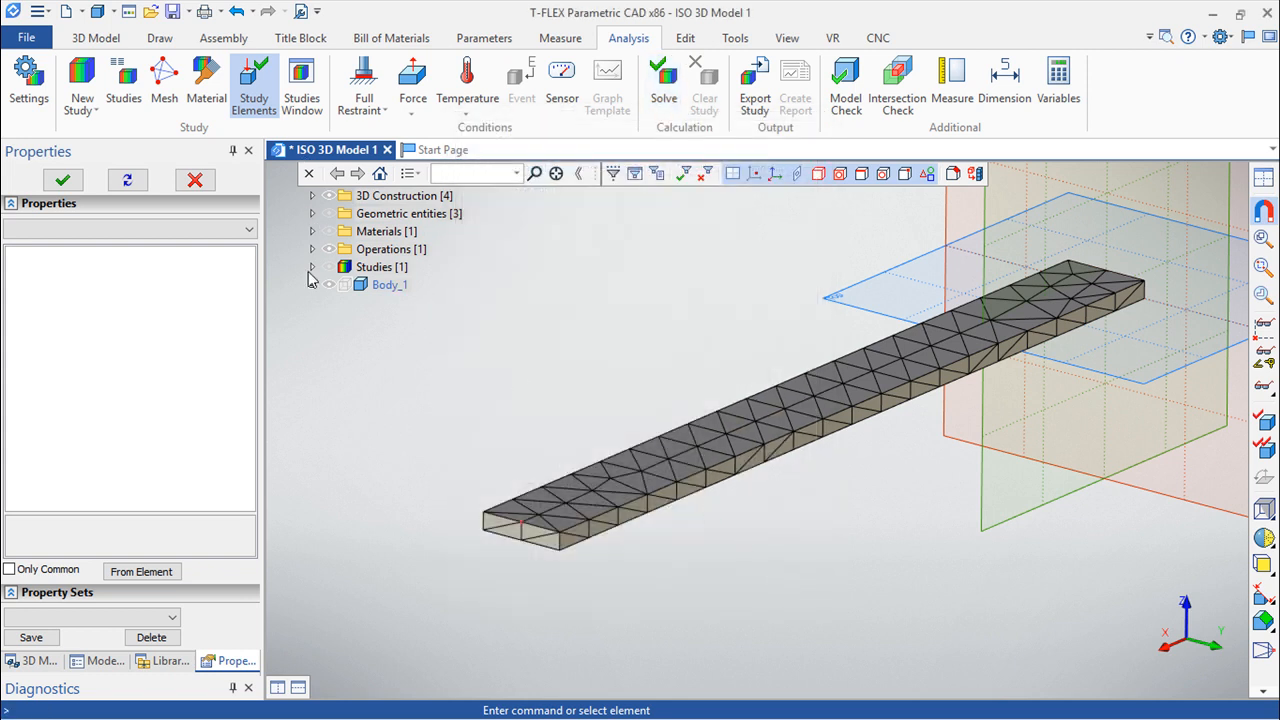
Delete the transition study together with all its related elements.
left_click(312, 267)
left_click(390, 287)
right_click(390, 289)
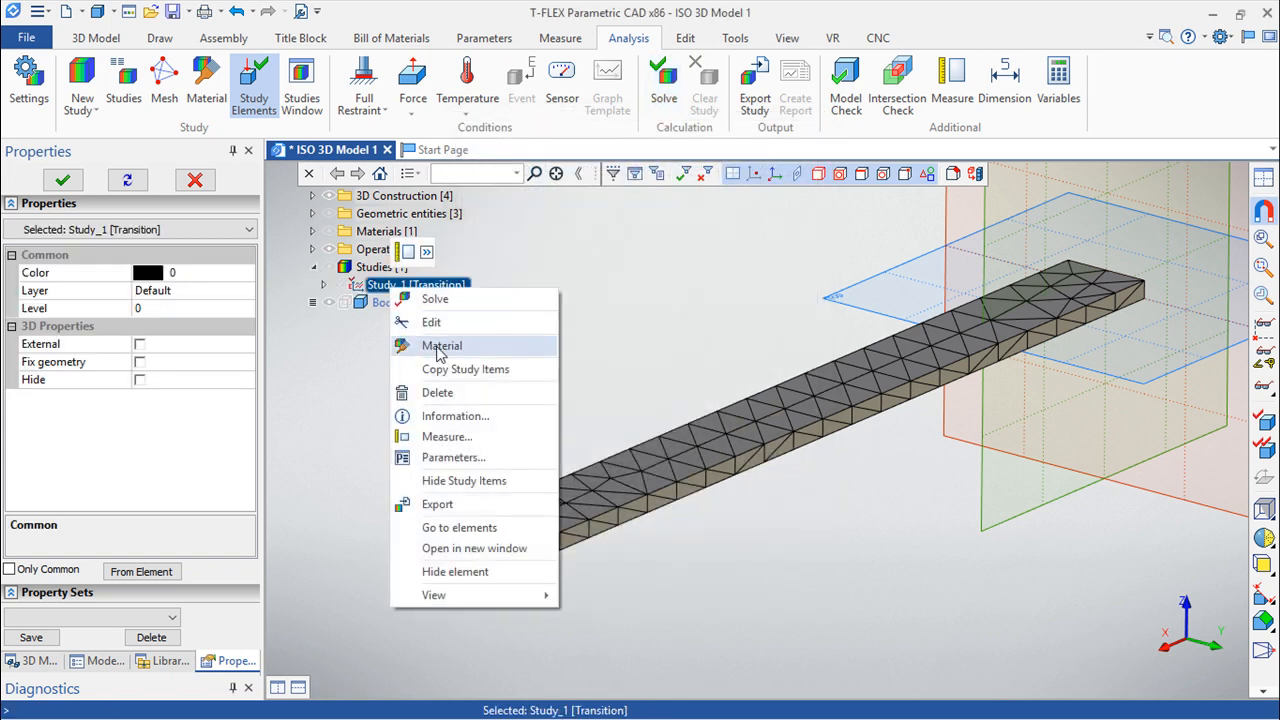
left_click(449, 395)
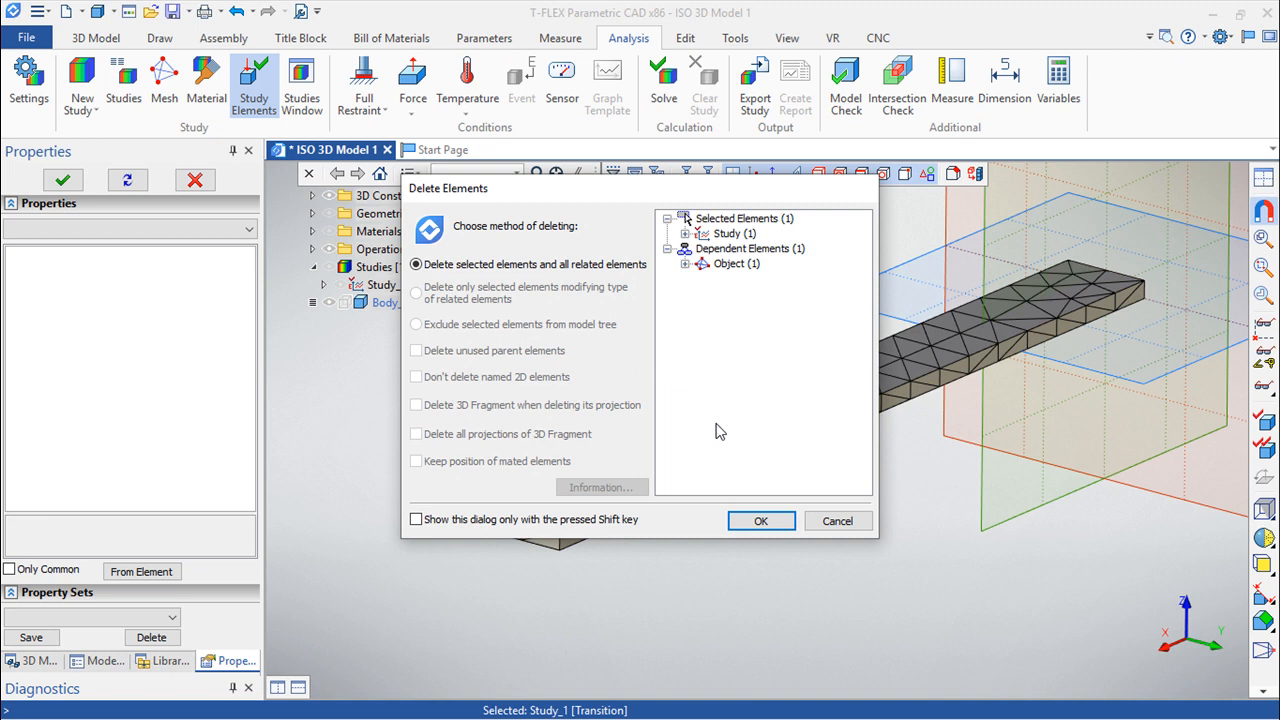
left_click(766, 526)
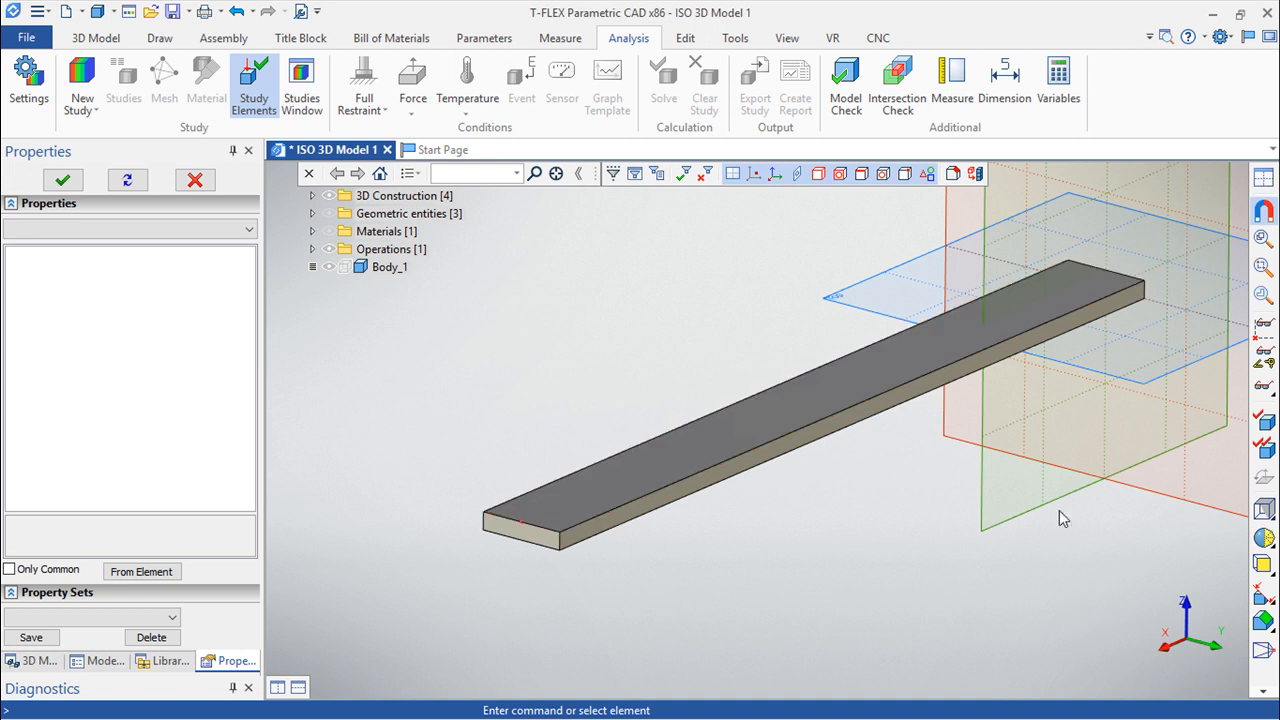
left_click(986, 375)
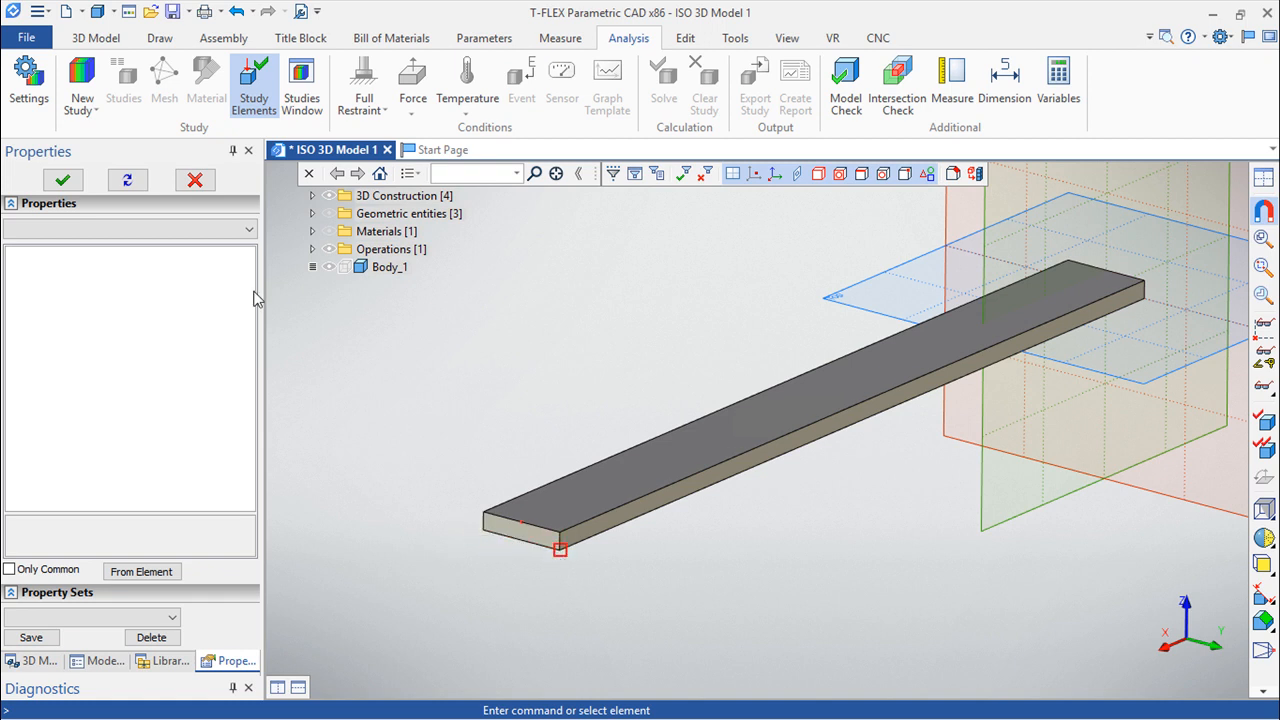
Create a new FEA study for Body_1 with Transitional Process as its type.
left_click(78, 108)
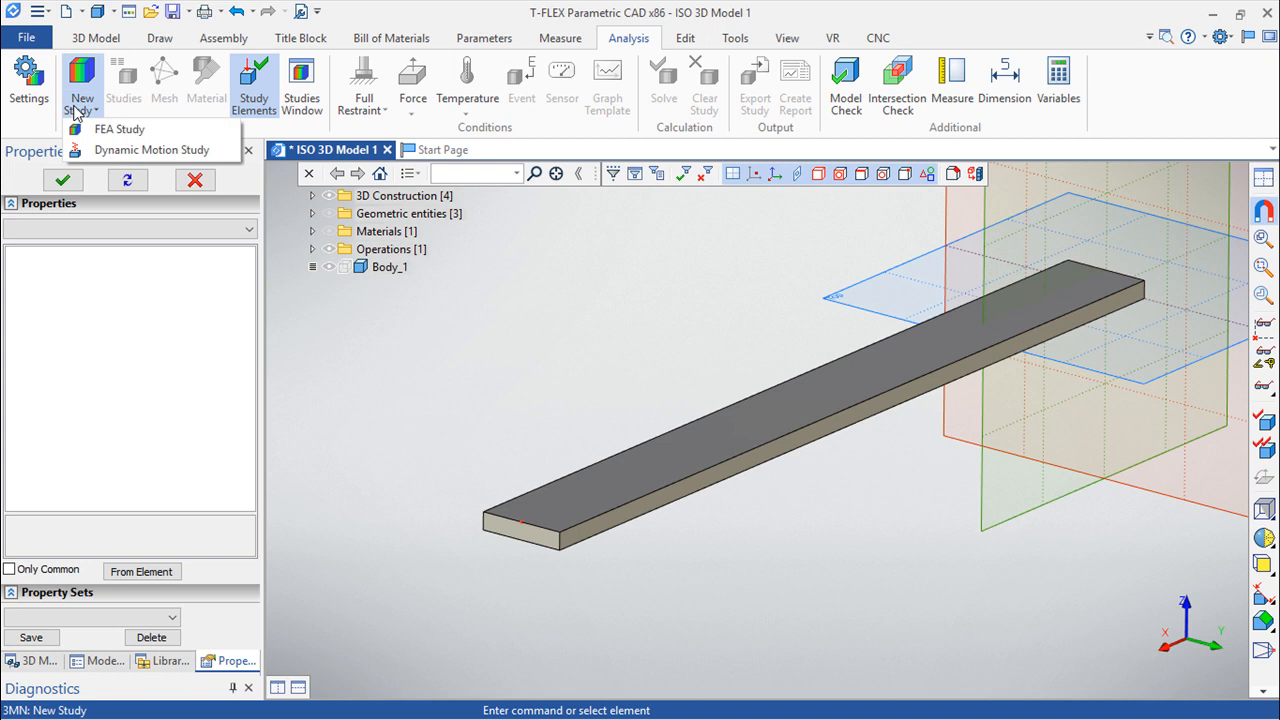
left_click(118, 131)
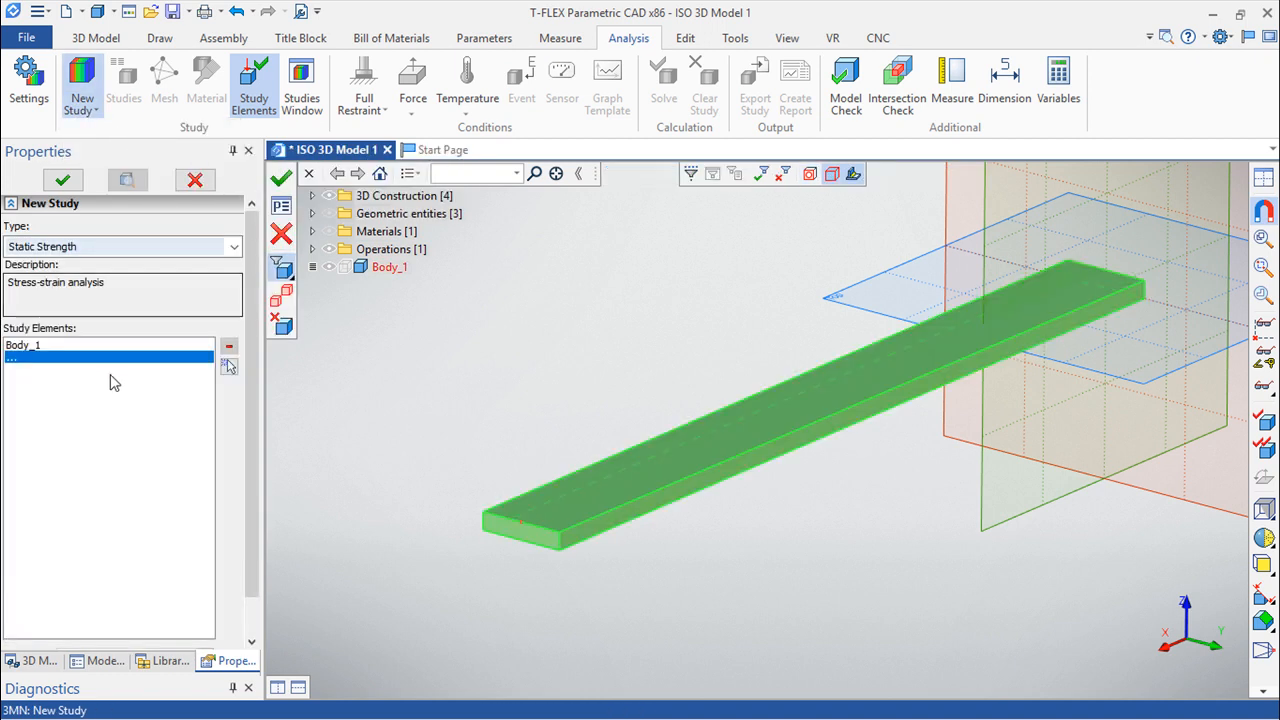
left_click(115, 246)
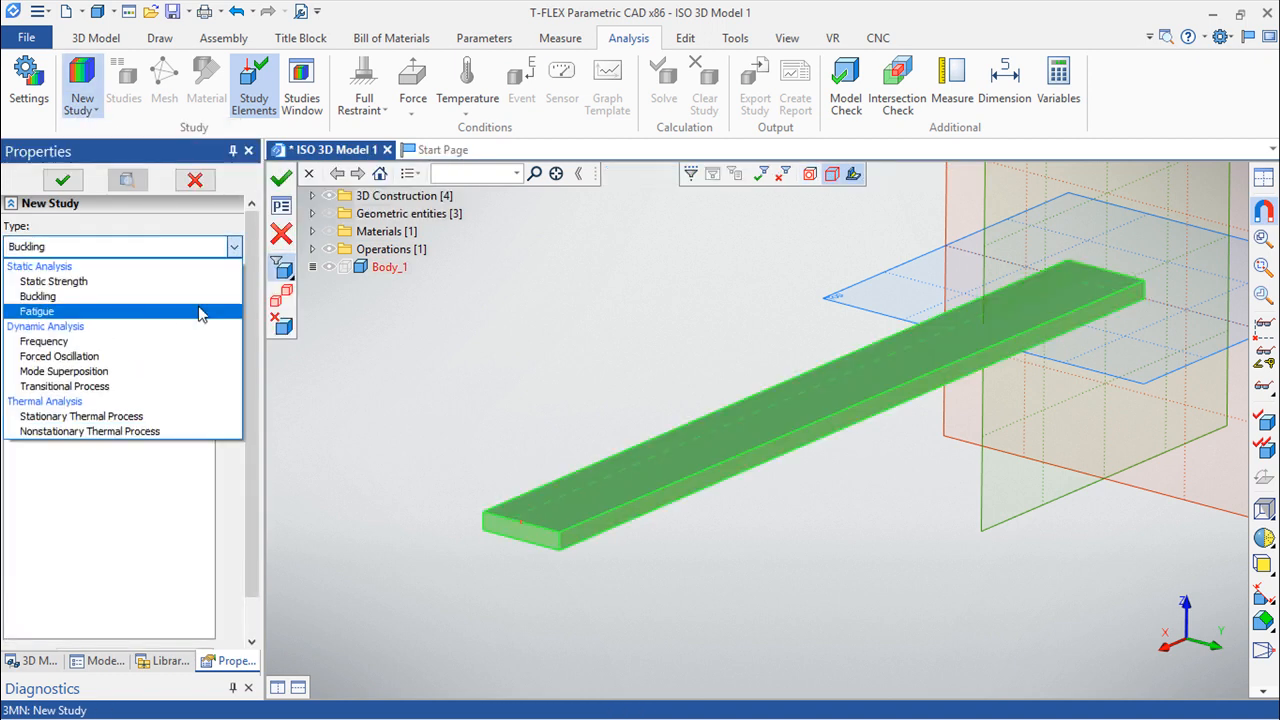
left_click(95, 387)
left_click(281, 178)
Generate the study's mesh with curvilinear tetrahedral elements and a relative size of 0.05.
left_click(164, 85)
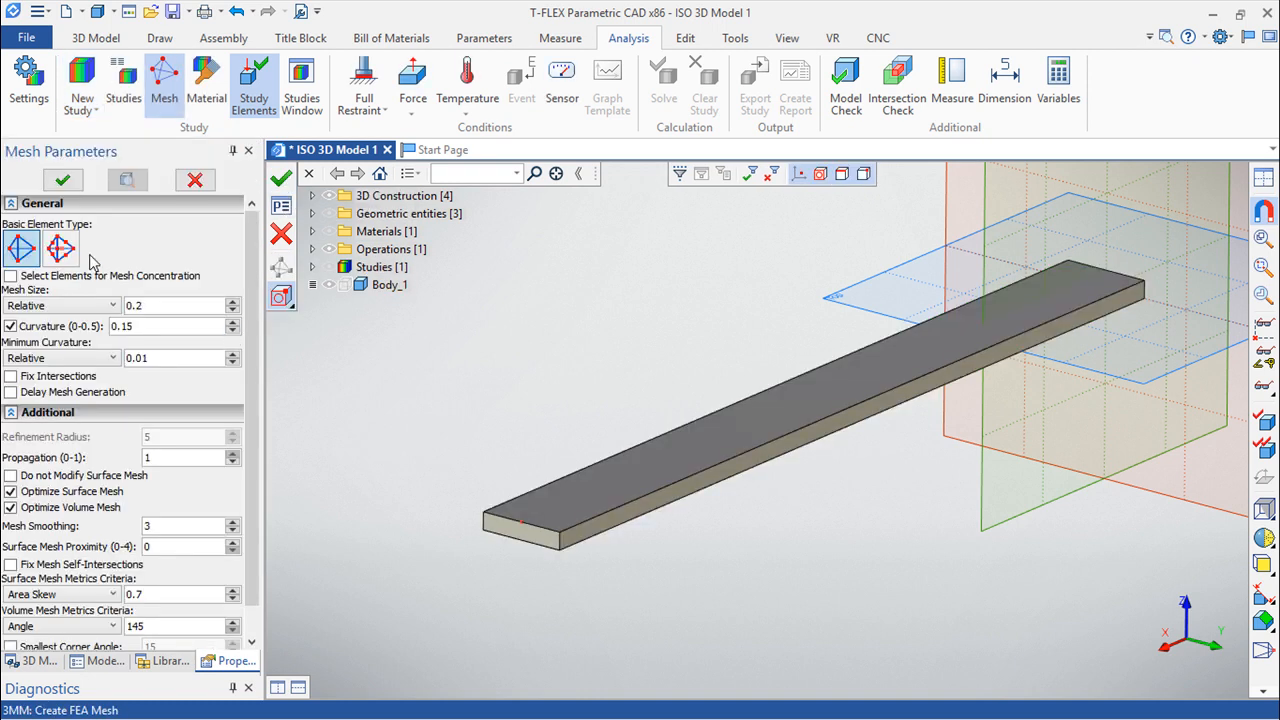
left_click(60, 248)
left_click(168, 304)
key("BackSpace")
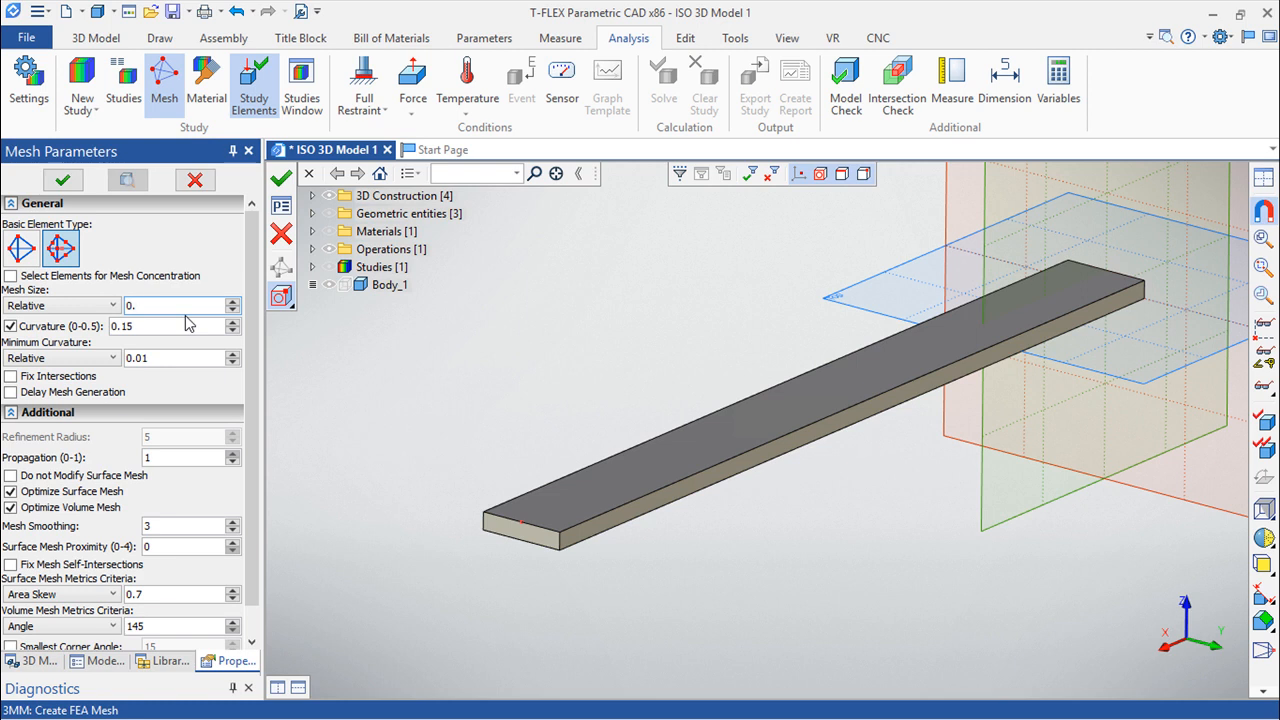
type("05")
key("Return")
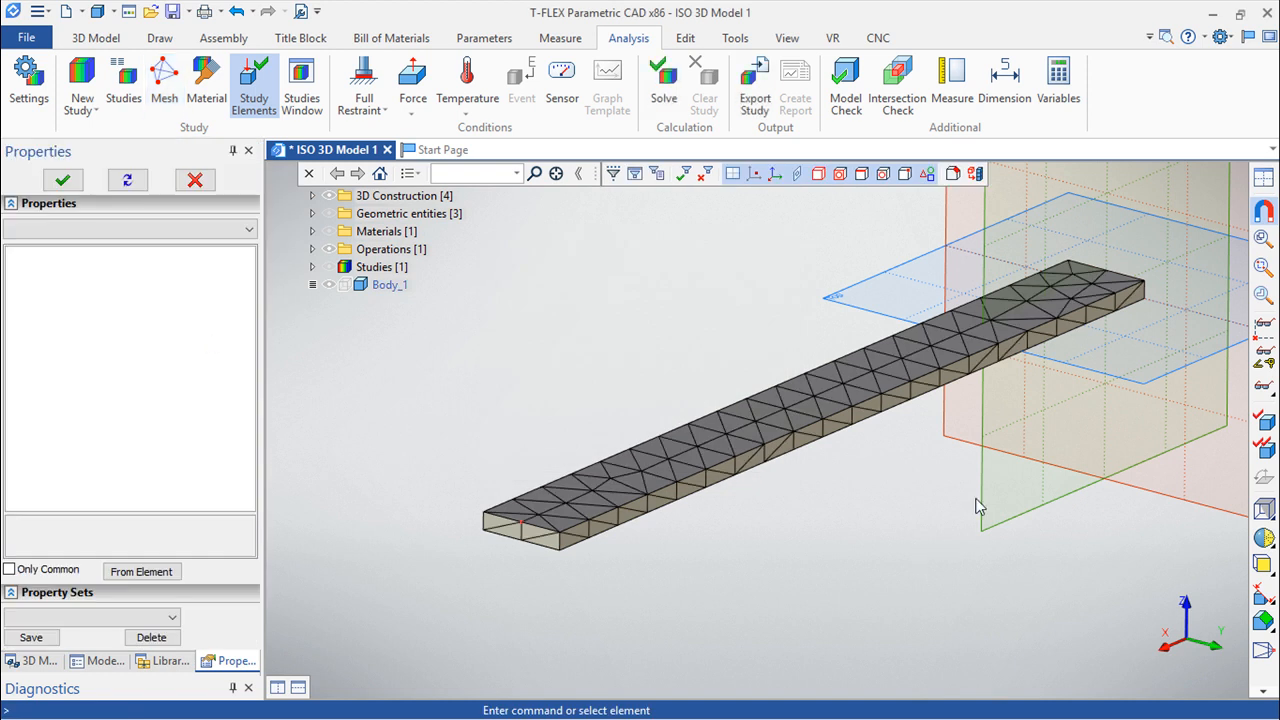
Refine the study's existing mesh by setting its relative mesh size to 0.02.
left_click(268, 74)
left_click(313, 267)
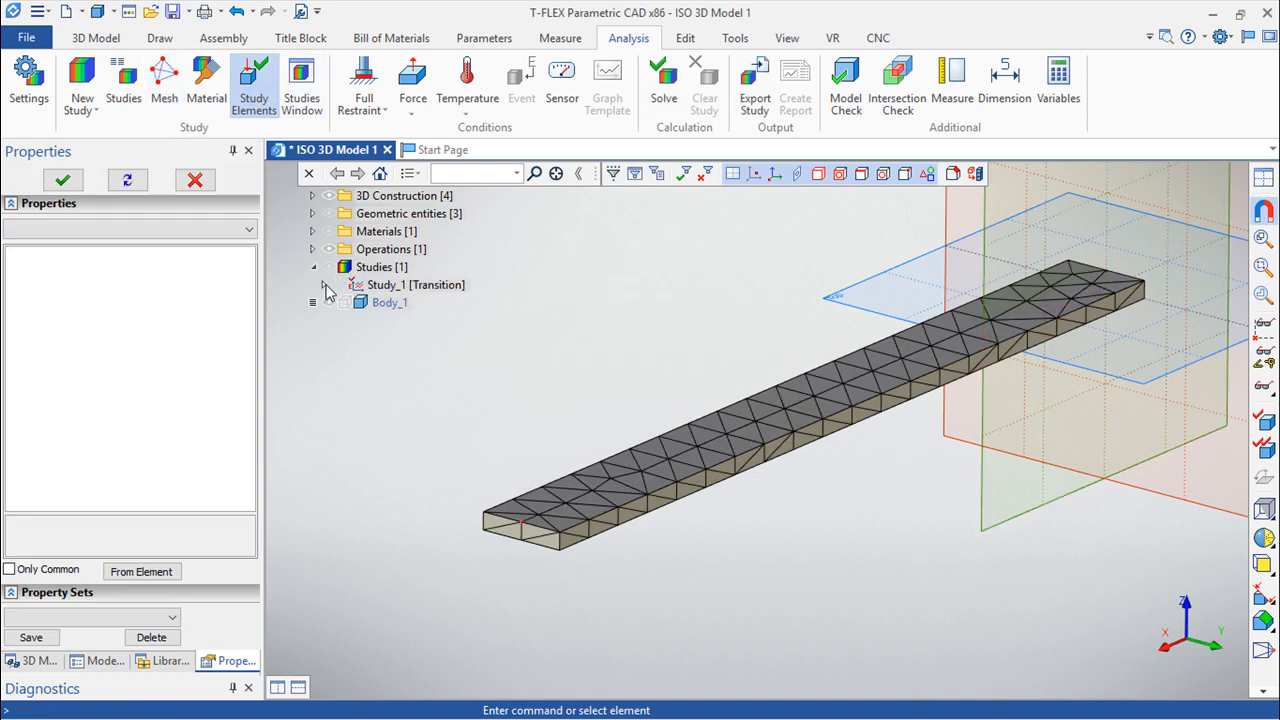
double_click(415, 285)
left_click(420, 303)
double_click(420, 305)
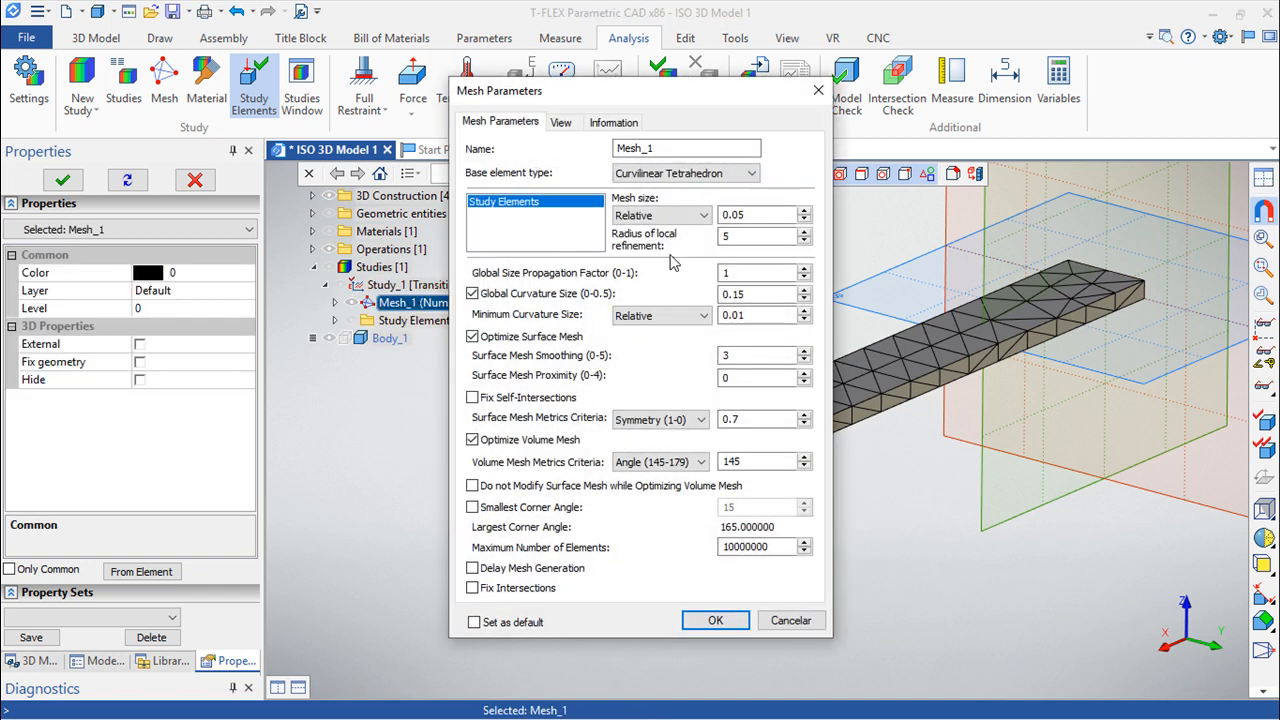
double_click(758, 215)
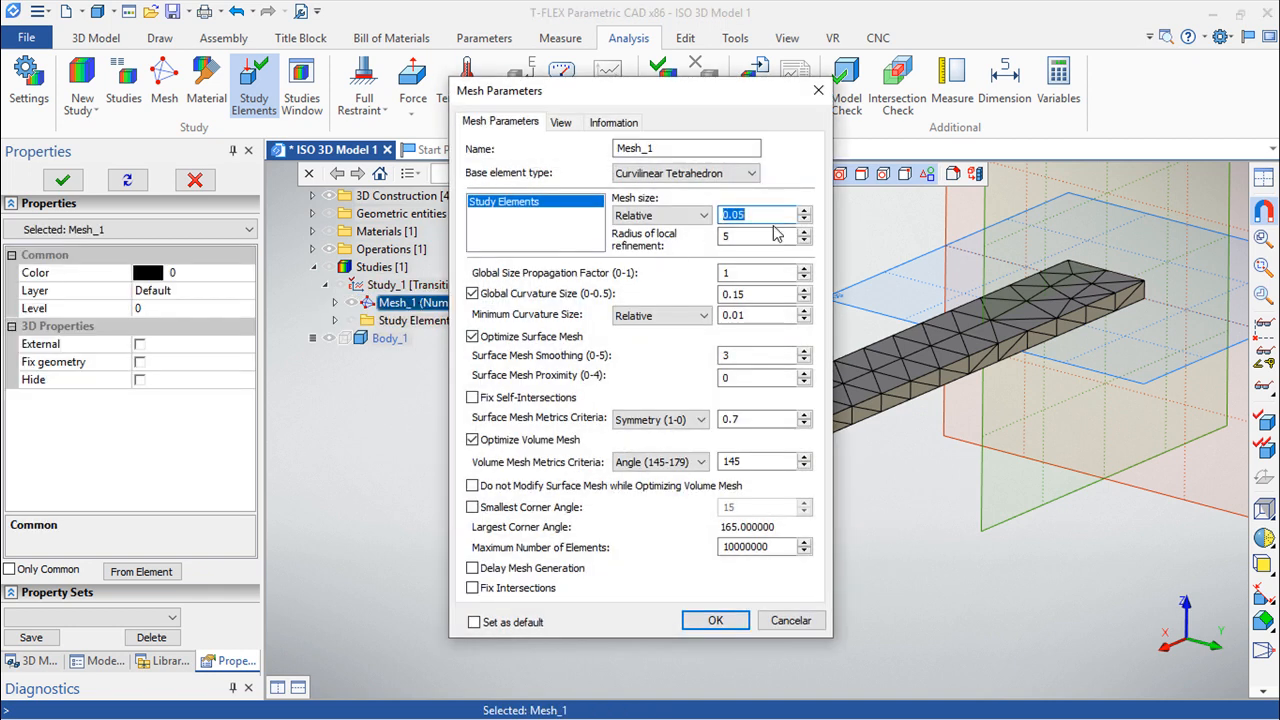
type("0.02")
key("Return")
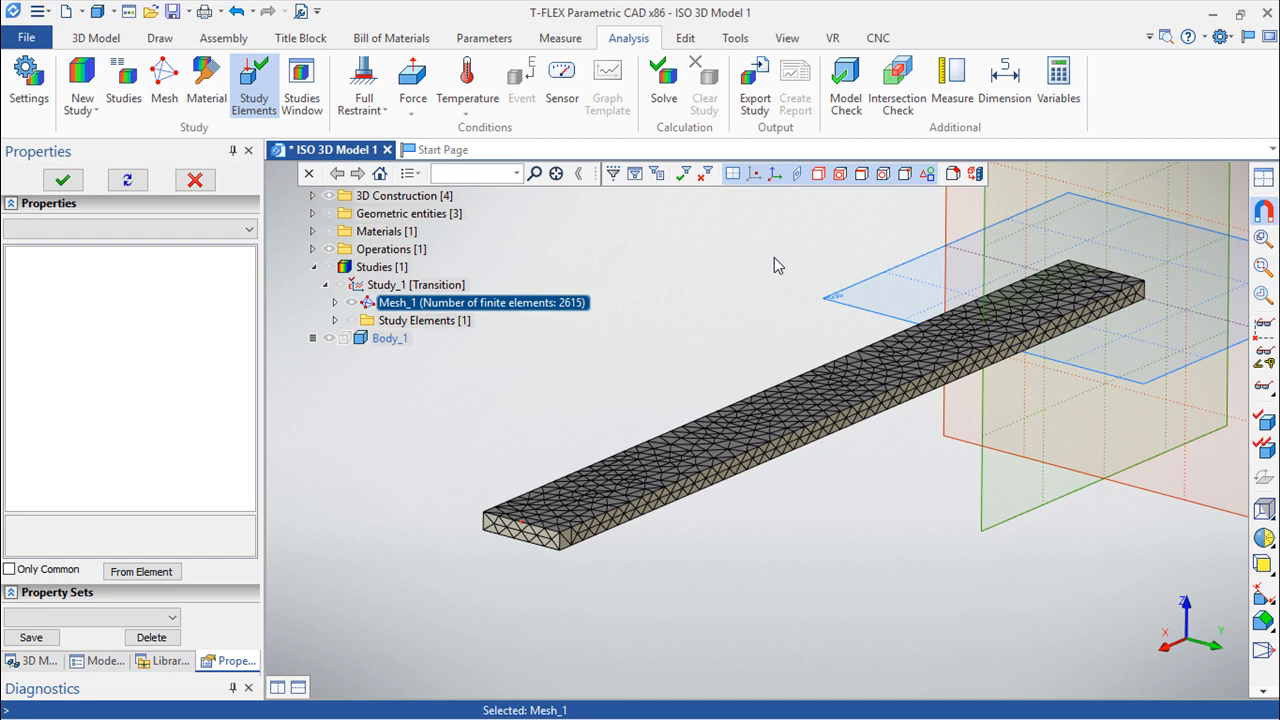
Review the material properties assigned to the bar in the study.
left_click(205, 96)
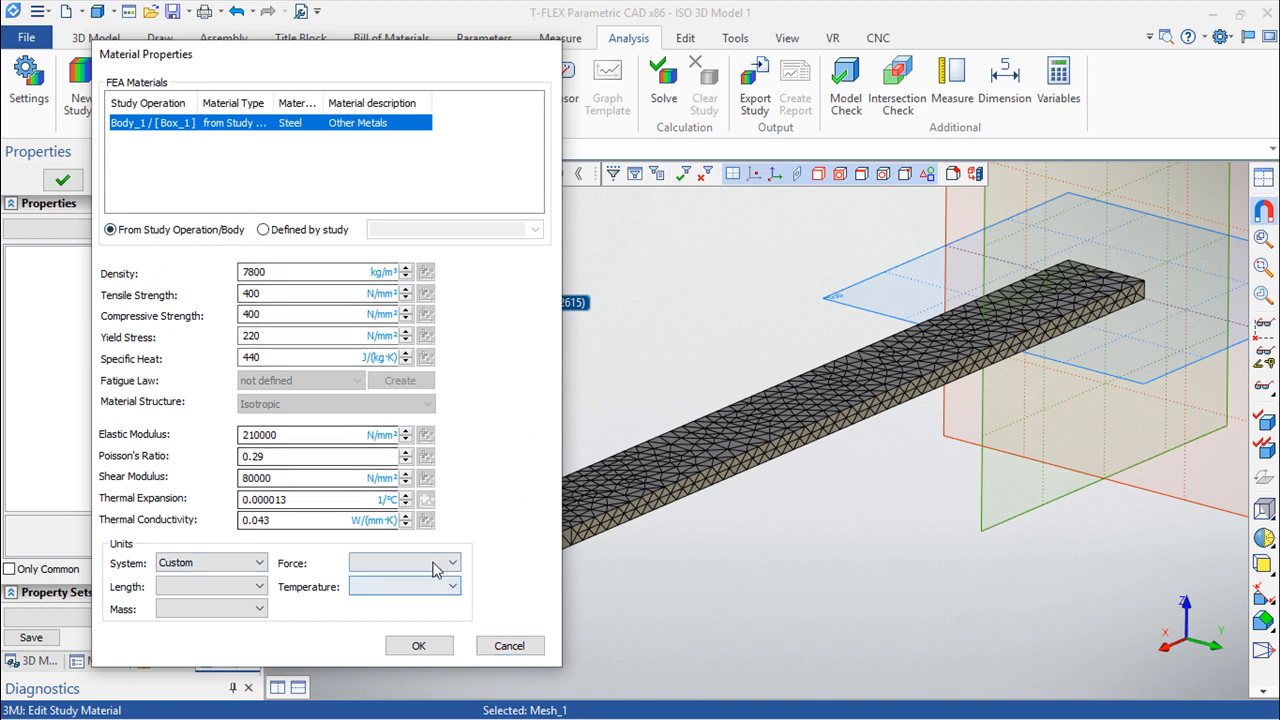
left_click(509, 646)
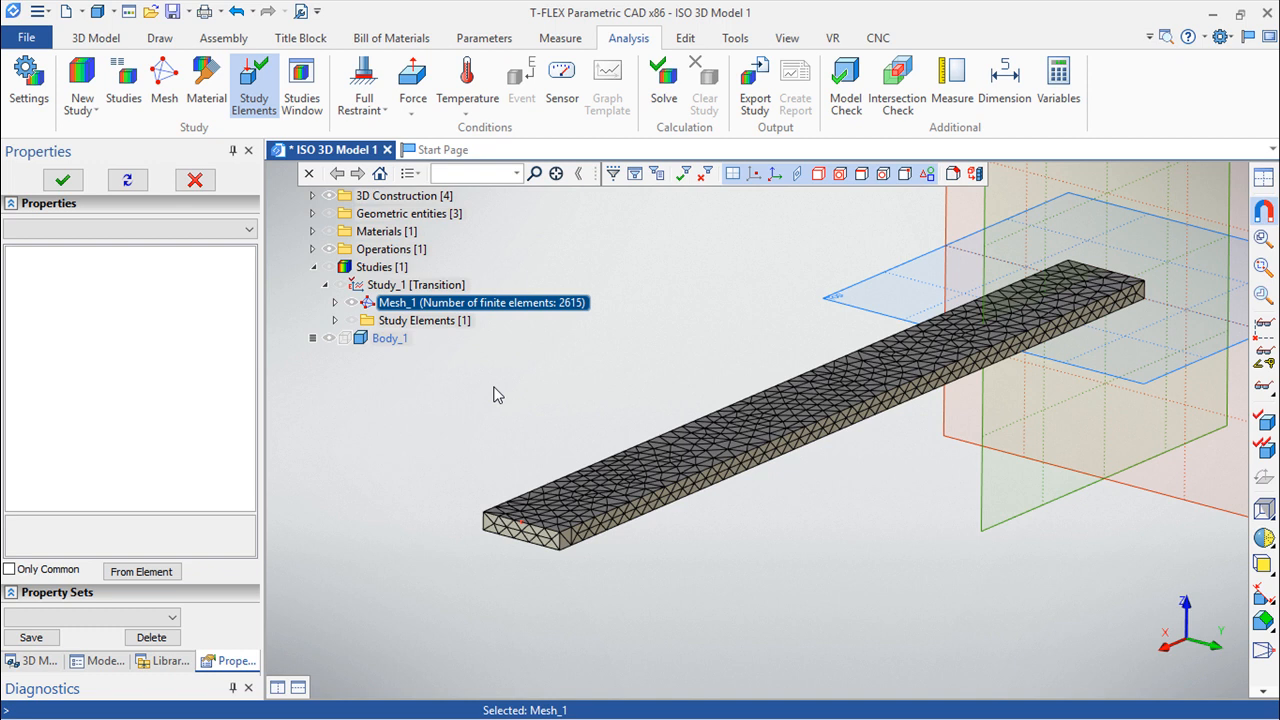
Apply a full restraint to the bar's end face near the workplanes.
left_click(367, 111)
left_click(392, 131)
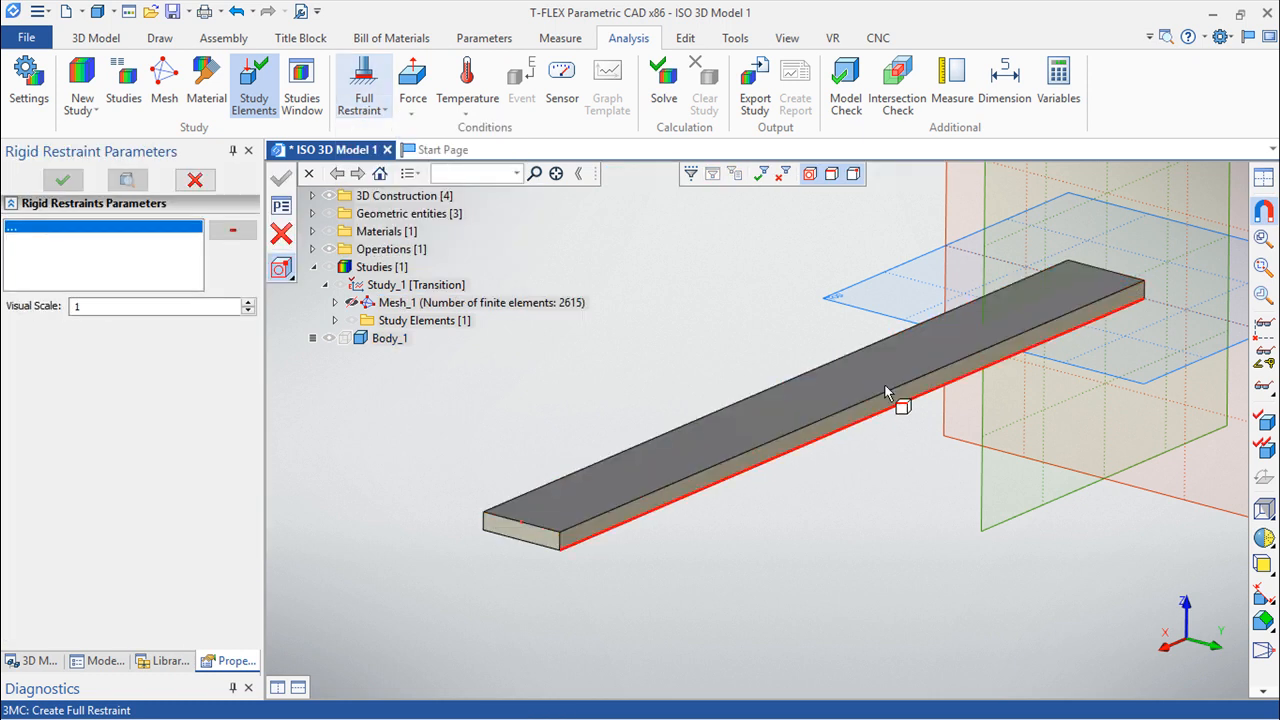
left_click_drag(1034, 429, 441, 396)
middle_click_drag(444, 403, 563, 490)
scroll(830, 405, "up", 4)
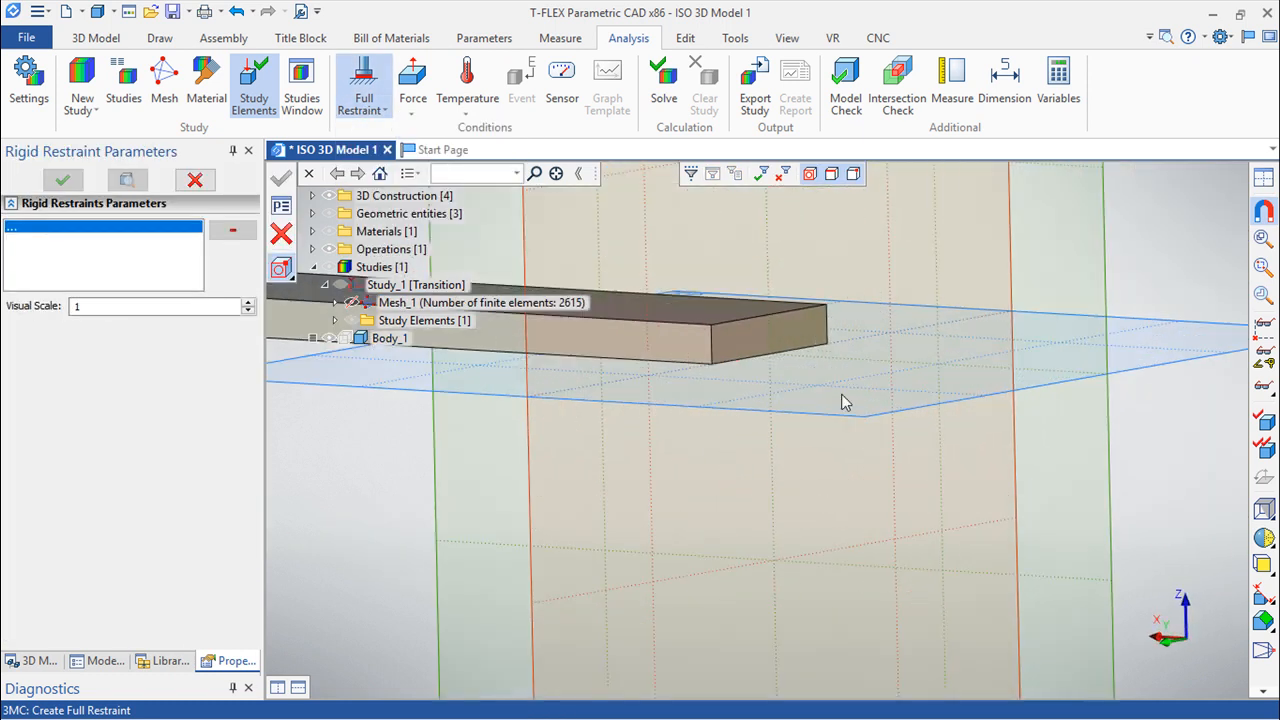
left_click(783, 323)
left_click(281, 178)
Add a force on the top edge of the bar's free end, directed along the adjacent vertical edge with its direction reversed.
scroll(644, 429, "down", 5)
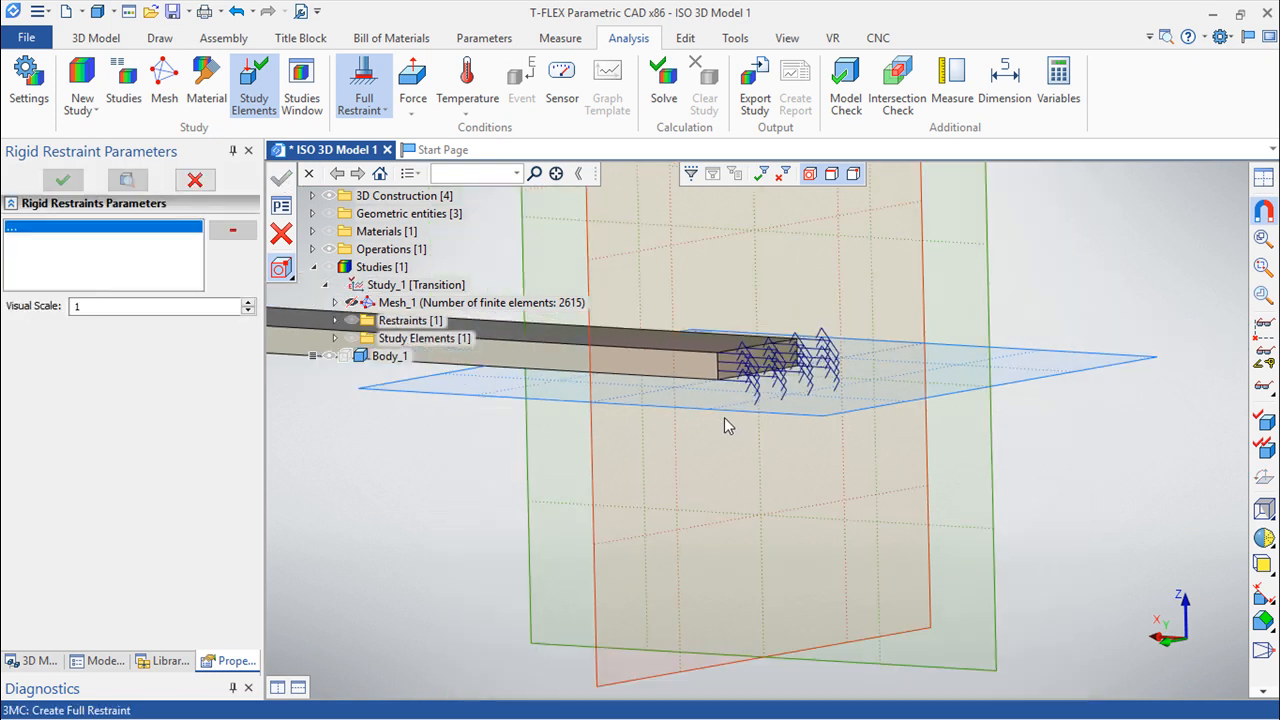
middle_click_drag(558, 492, 1060, 334)
scroll(930, 432, "up", 3)
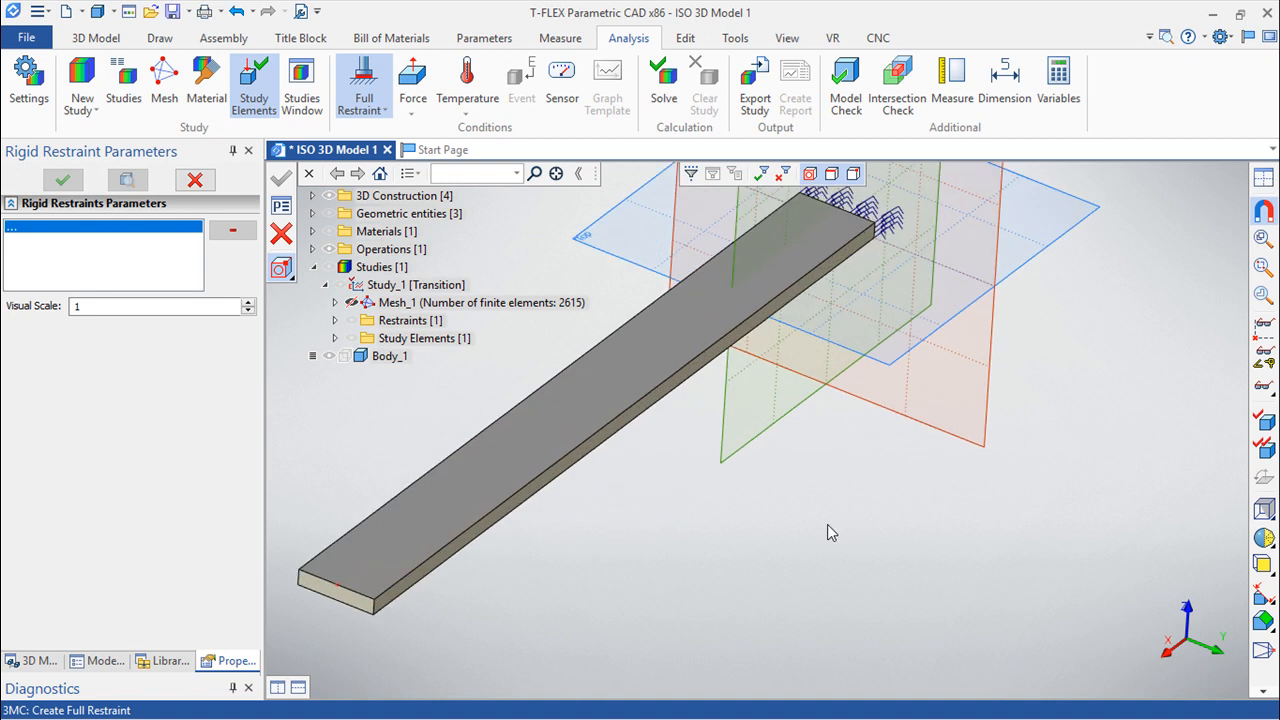
middle_click_drag(987, 516, 1006, 480)
left_click(412, 85)
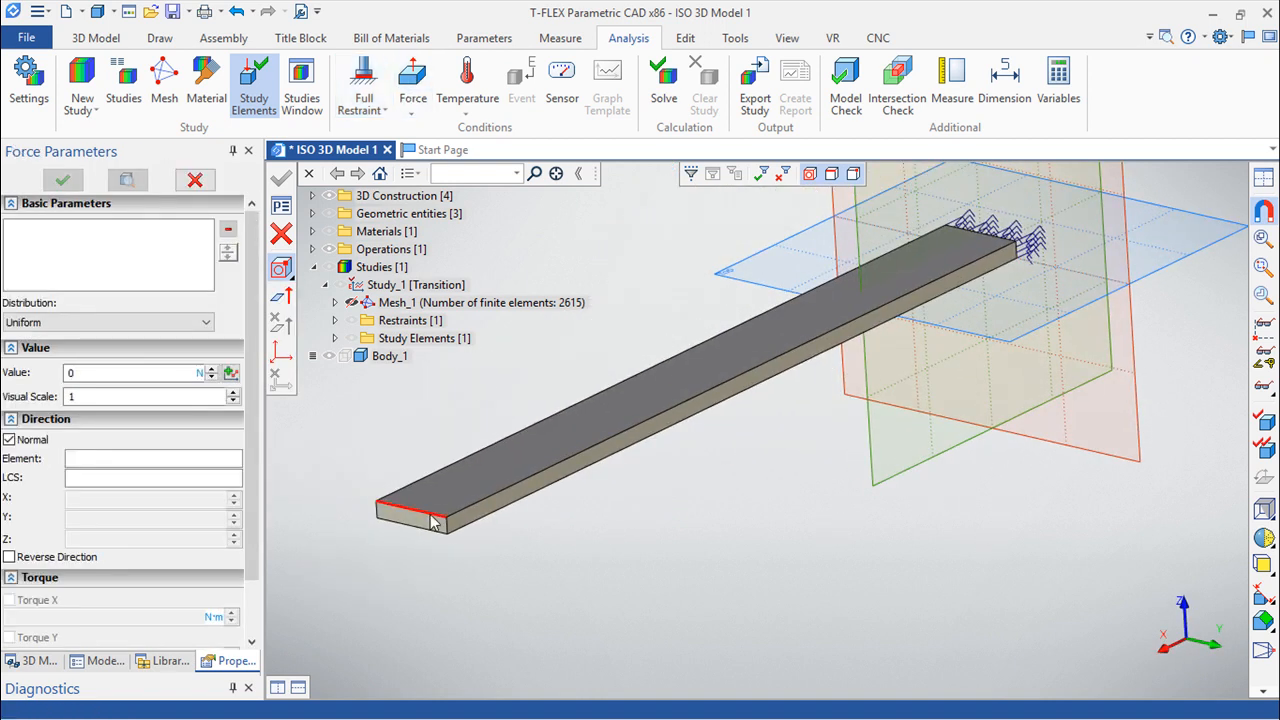
left_click(465, 509)
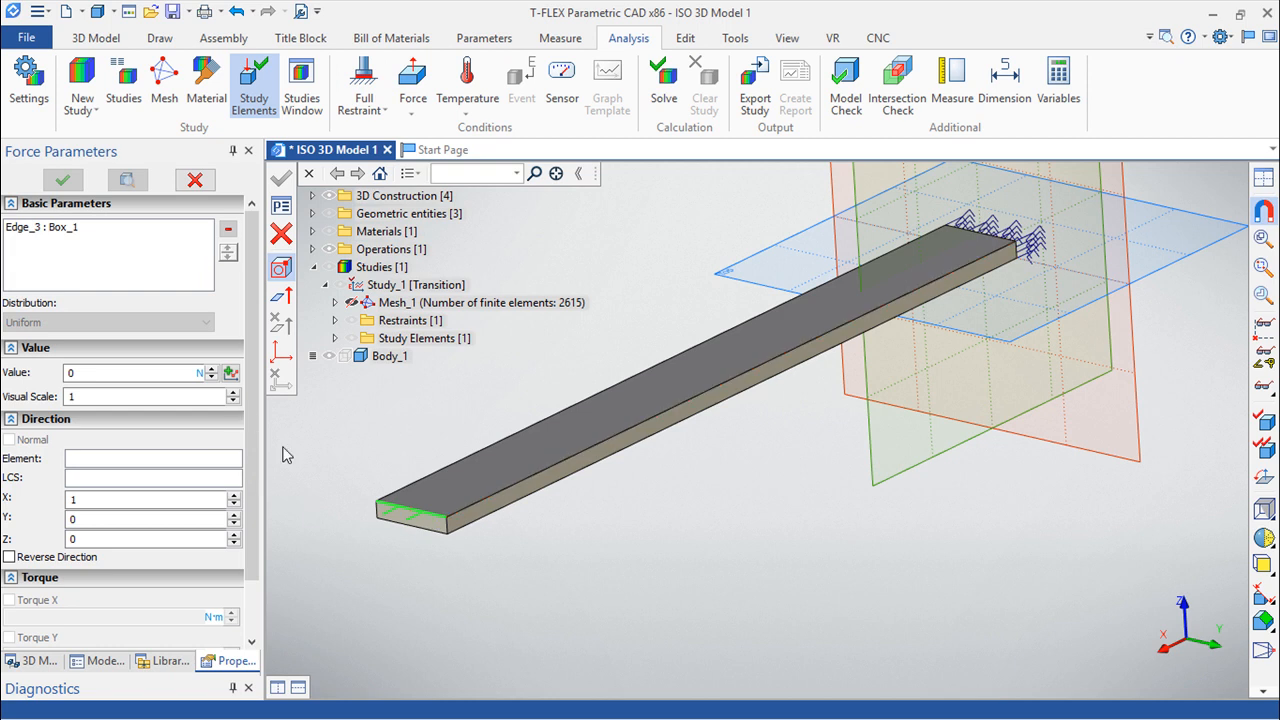
scroll(470, 505, "up", 2)
left_click(282, 297)
left_click(427, 555)
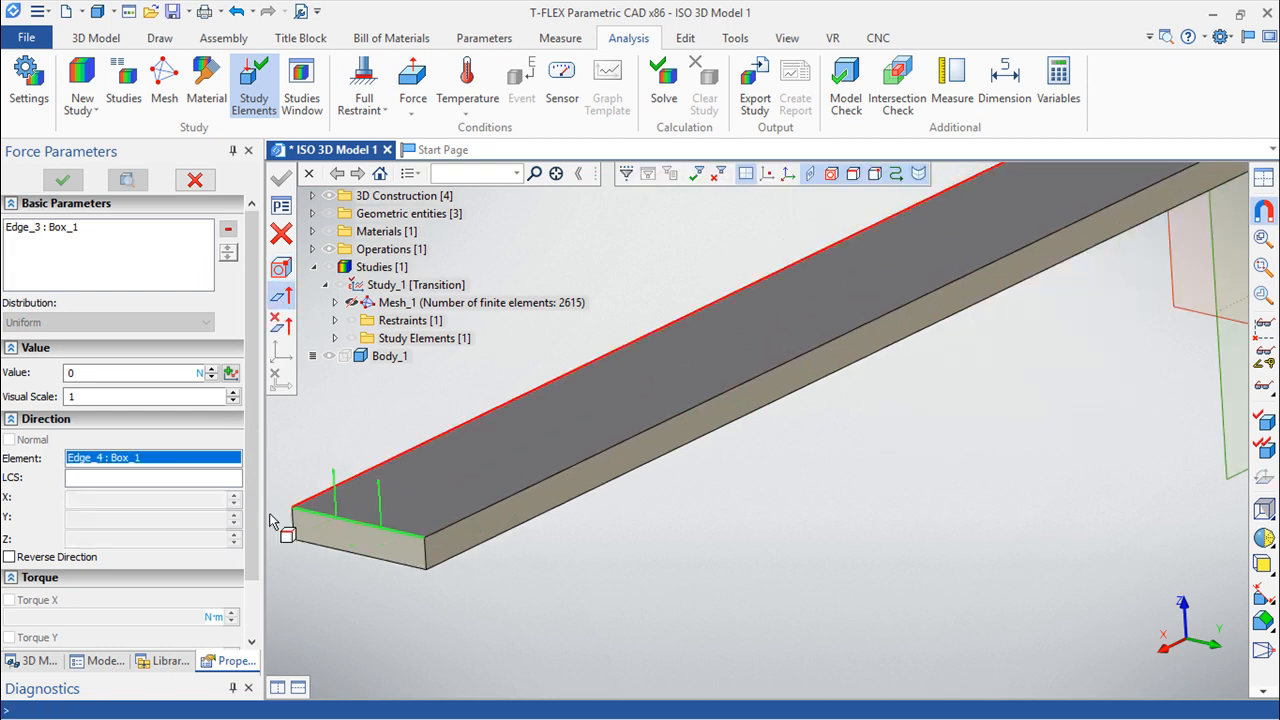
left_click(9, 556)
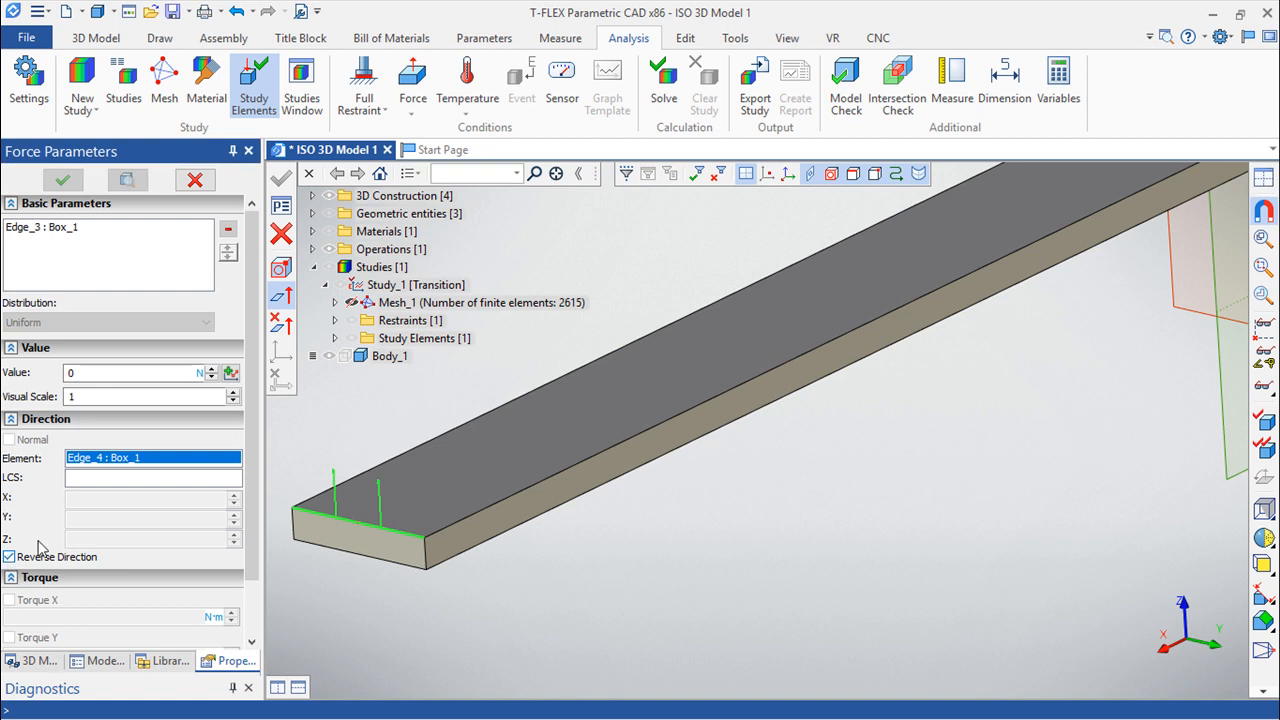
Define the force value by a new polyline graph named Graph 2.
left_click(233, 373)
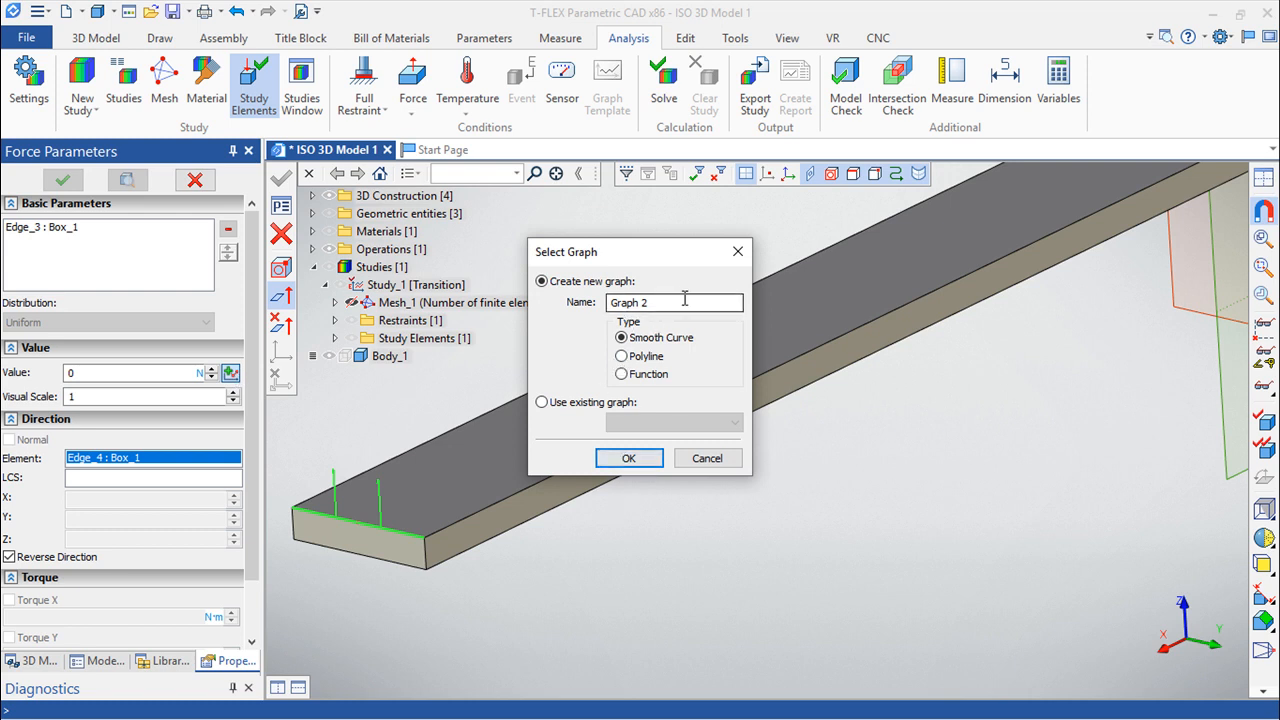
left_click(622, 357)
left_click(628, 457)
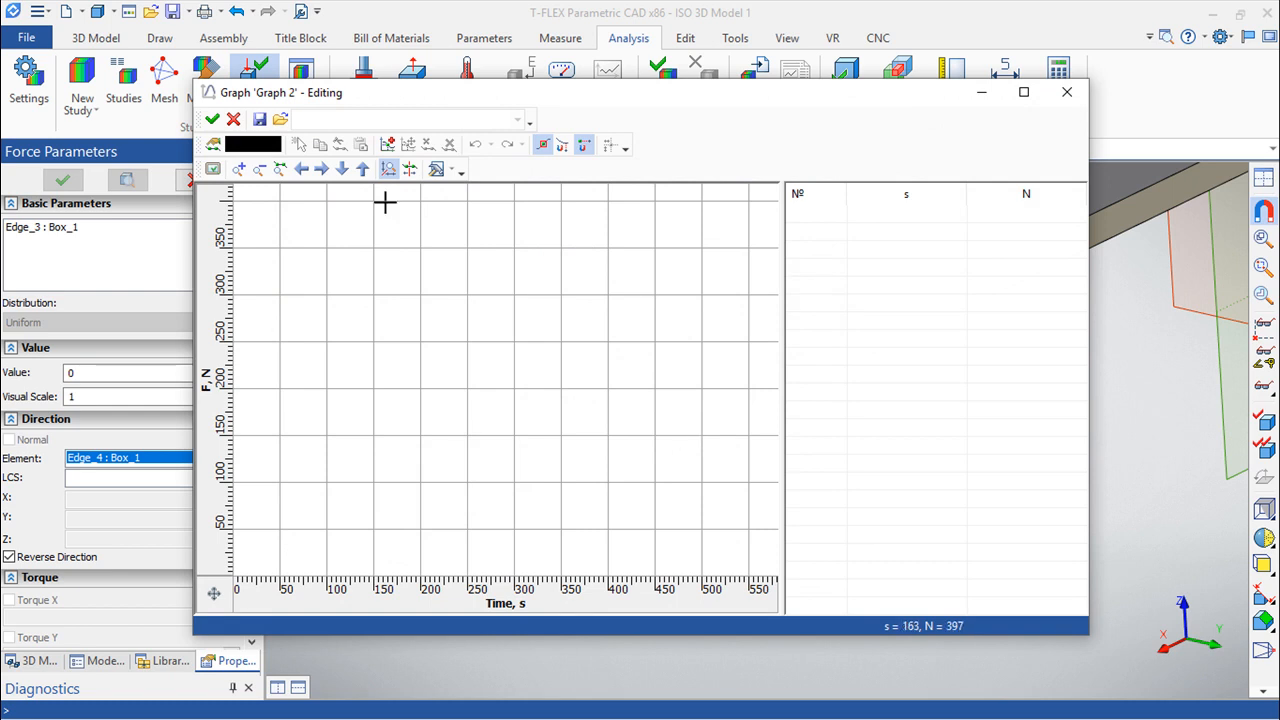
Add the graph's first node with argument 1.
double_click(826, 224)
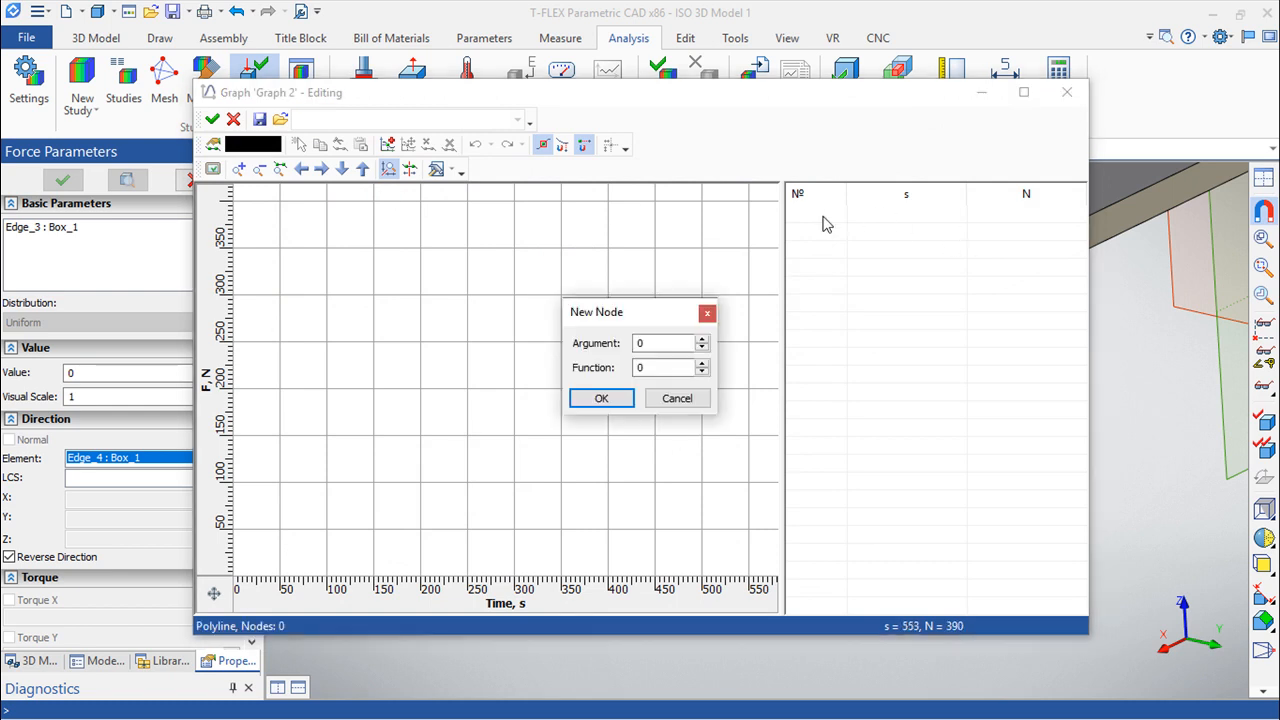
left_click(660, 342)
key("BackSpace")
type("1")
left_click(617, 398)
Add two more nodes to the graph with arguments 2 and 3.
double_click(820, 244)
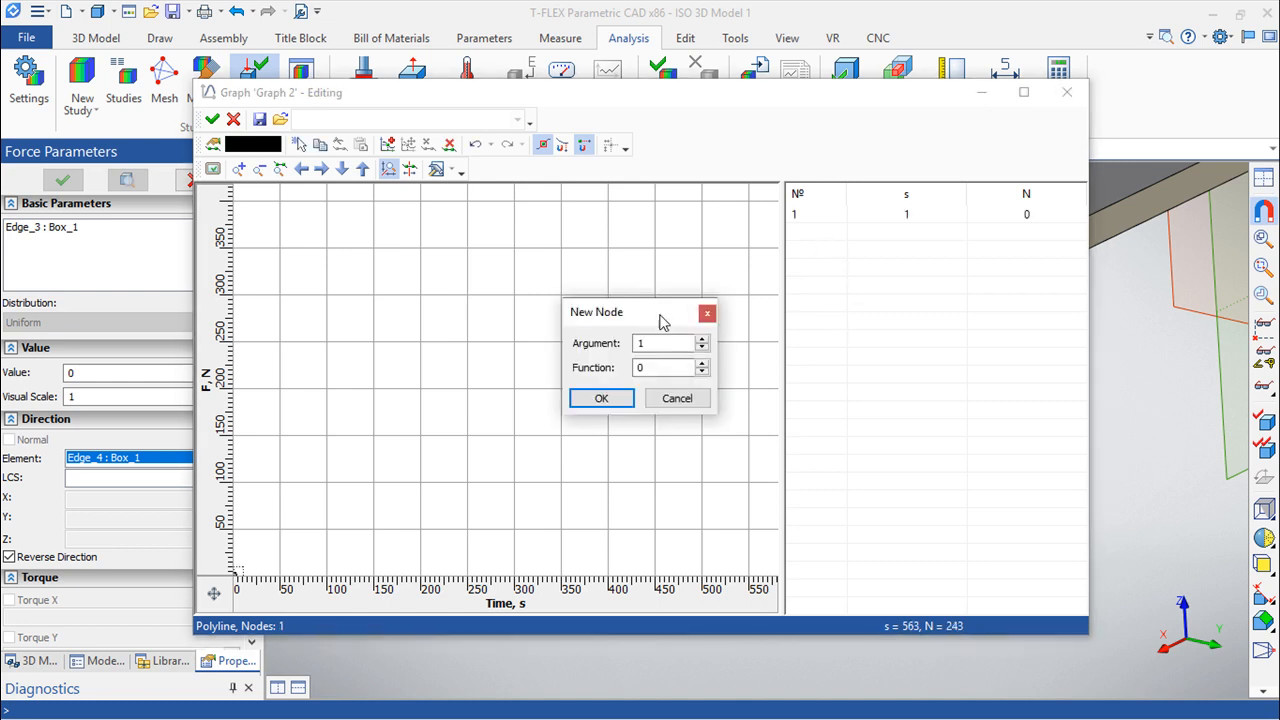
left_click(657, 345)
key("BackSpace")
type("1")
key("BackSpace")
type("2")
left_click(616, 400)
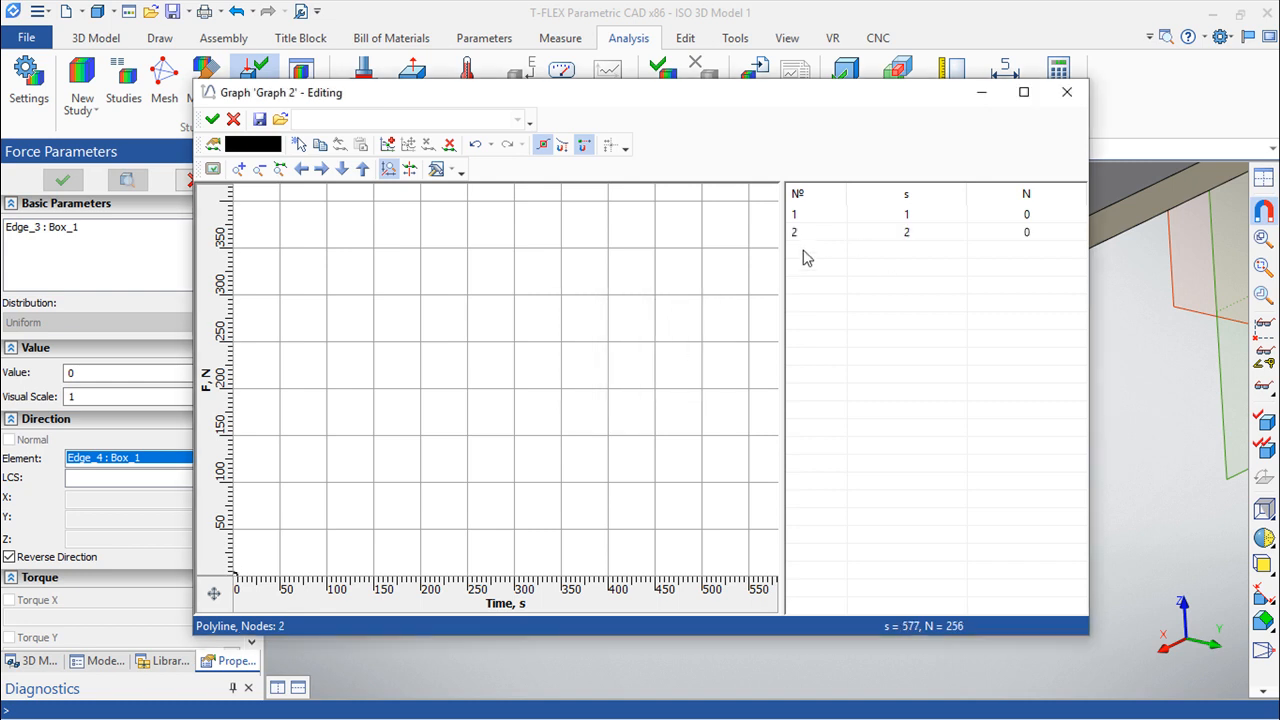
double_click(806, 263)
double_click(657, 345)
type("3")
left_click(601, 399)
Change the first node's time to 0 s and the third node's time to 2.5 s.
double_click(923, 214)
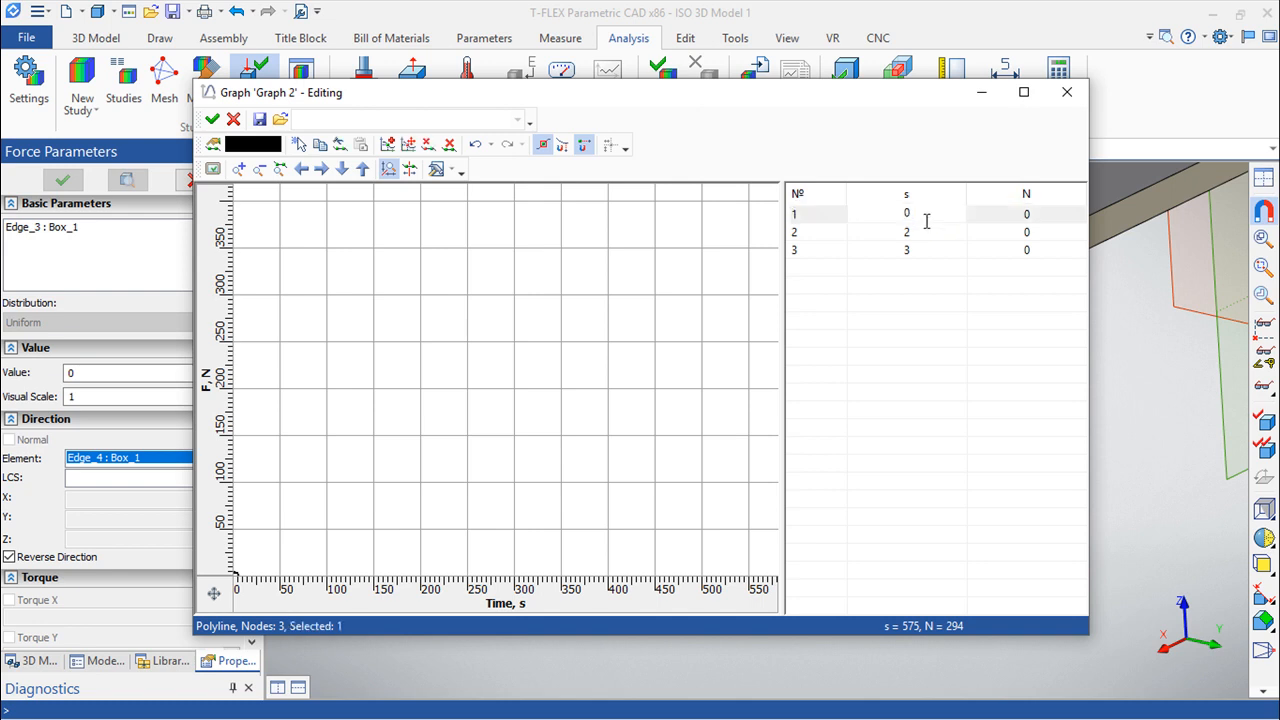
left_click(921, 236)
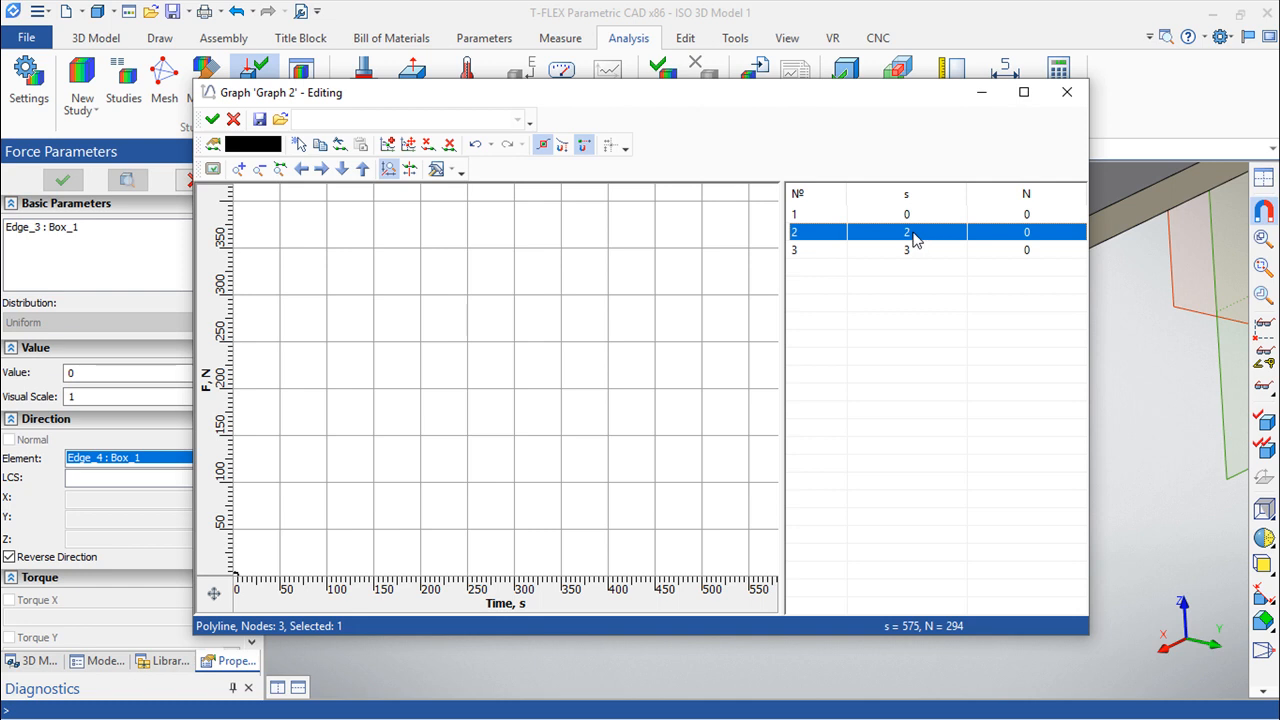
double_click(918, 250)
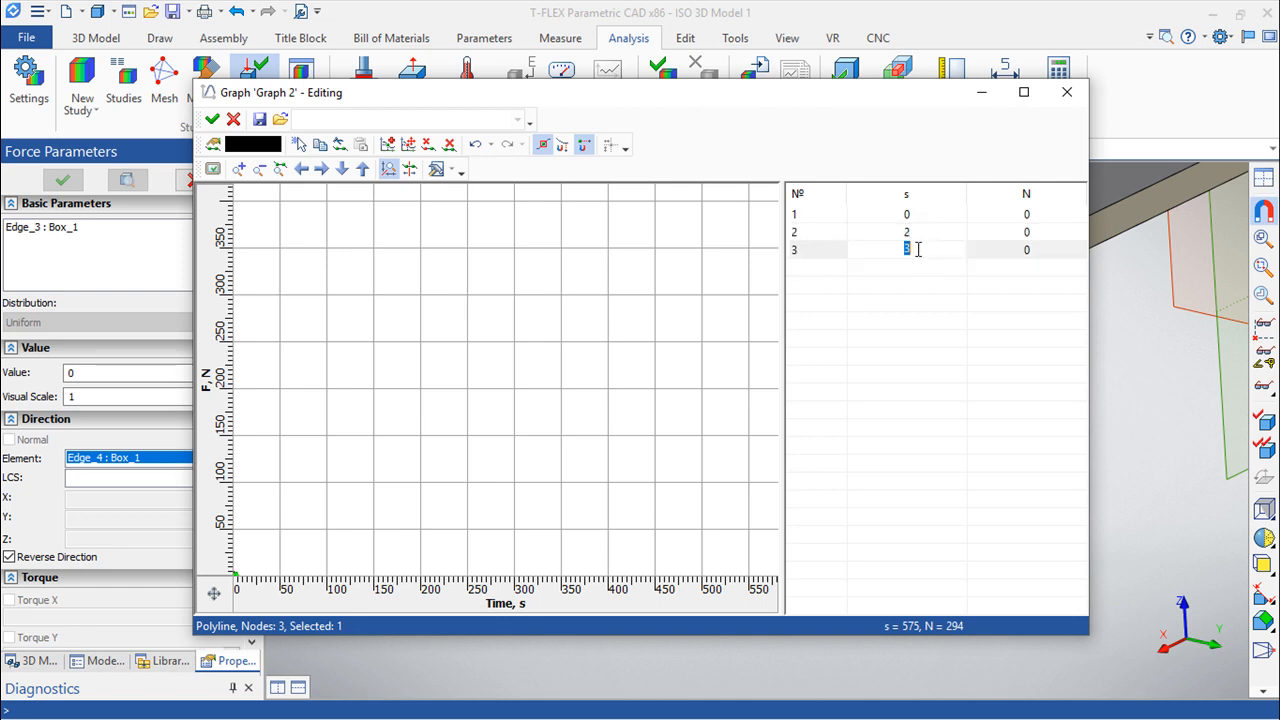
Set the force of the second and third graph nodes to 500 N.
left_click(1032, 232)
left_click(1033, 232)
type("500")
left_click(1035, 250)
left_click(1035, 250)
type("500")
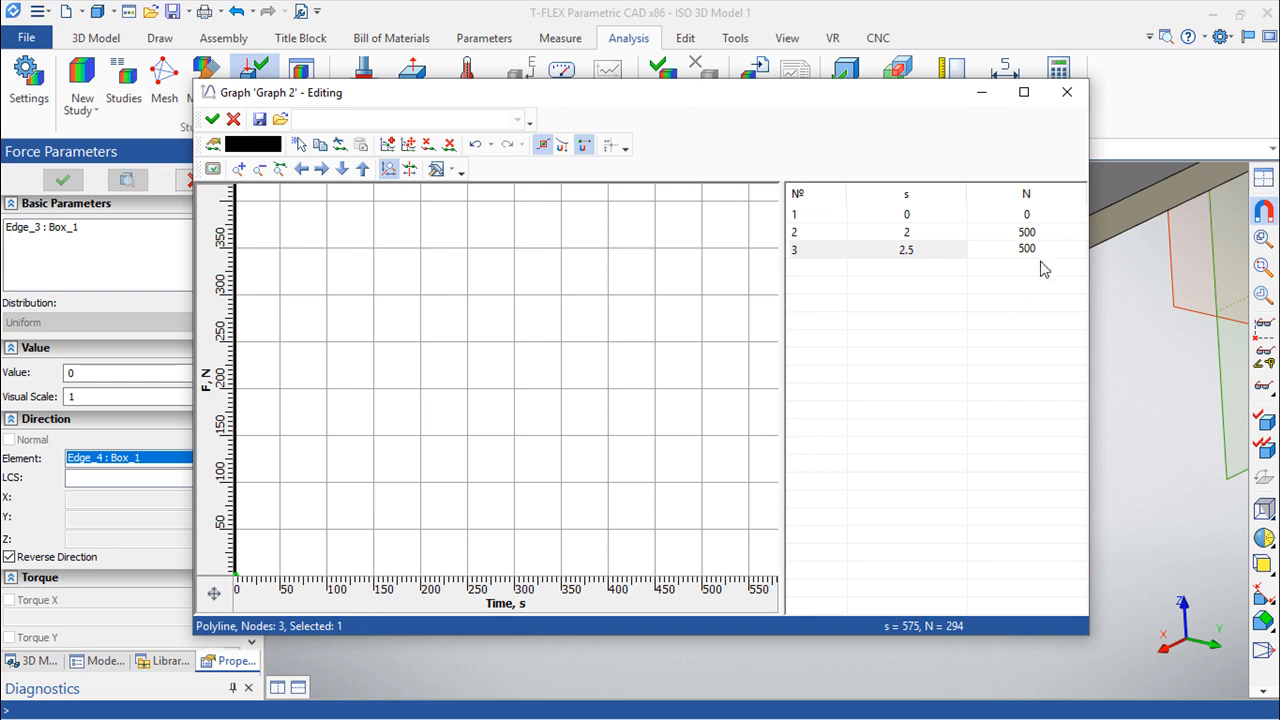
left_click(1051, 239)
Examine the shape of the force-time curve in the graph editor.
scroll(412, 448, "up", 3)
scroll(412, 448, "down", 4)
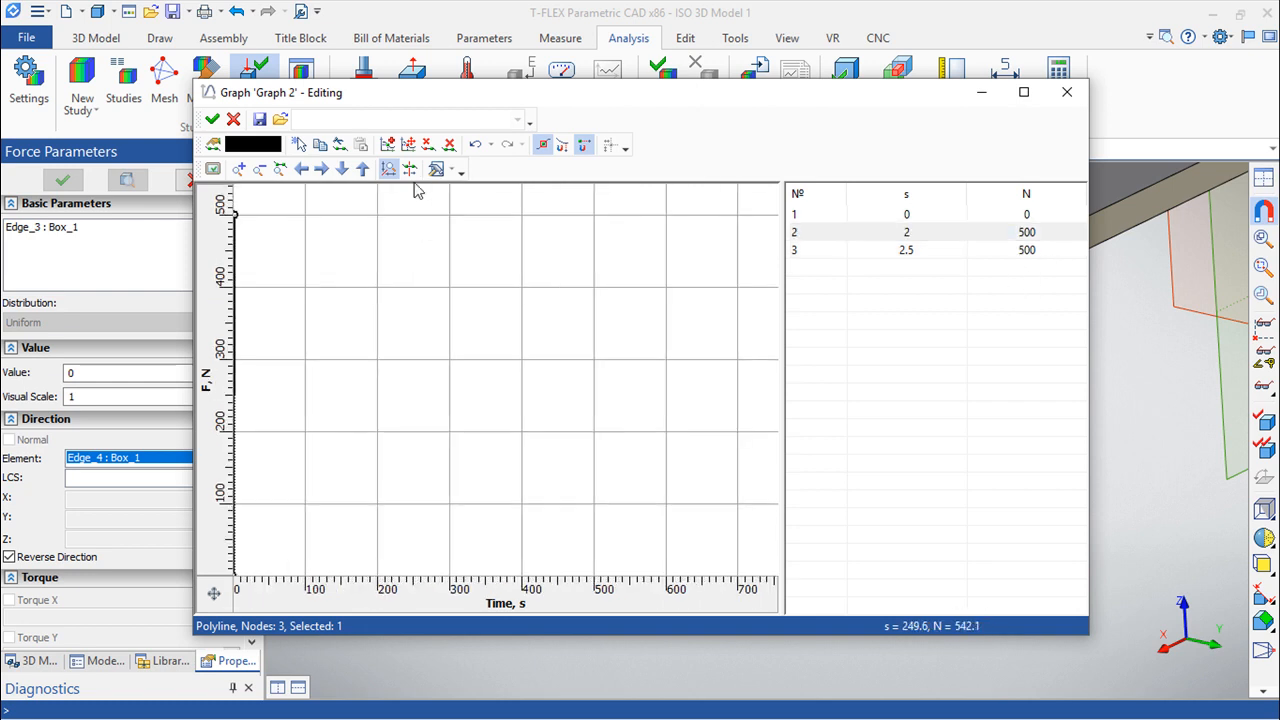
left_click(280, 169)
scroll(549, 400, "up", 1)
scroll(549, 400, "down", 2)
scroll(538, 404, "up", 1)
middle_click_drag(502, 419, 709, 286)
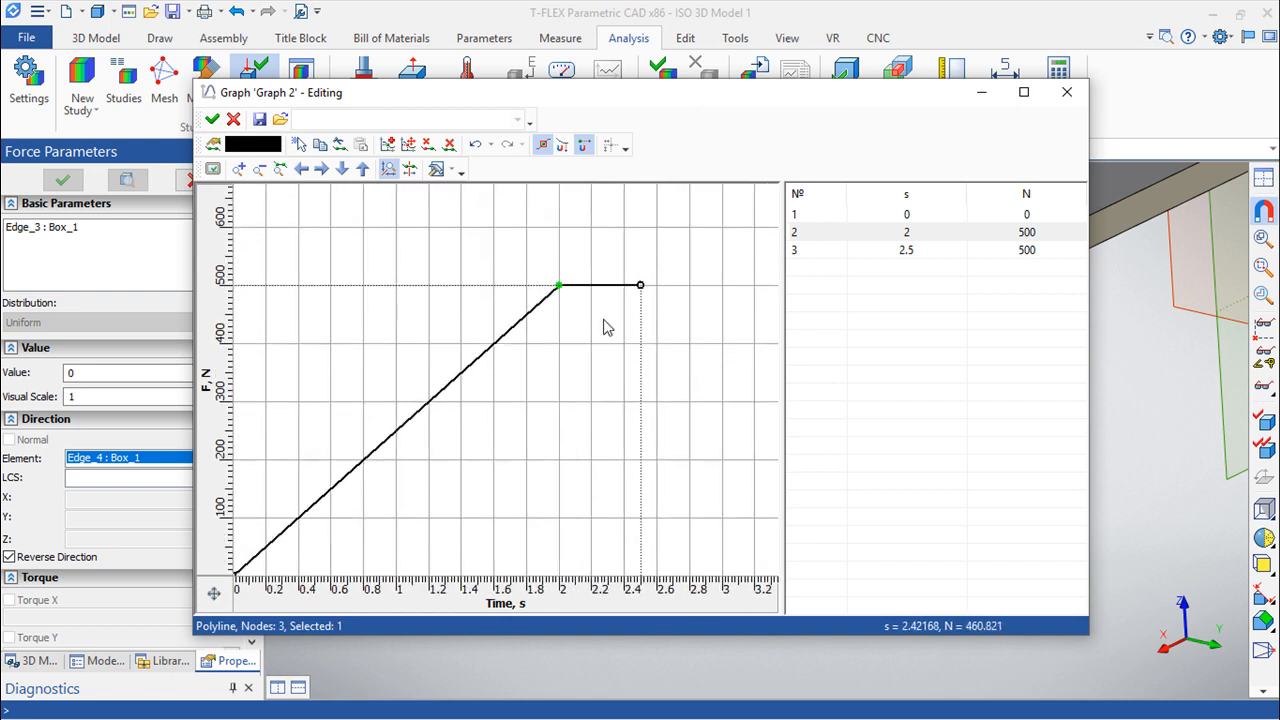
scroll(520, 382, "up", 1)
scroll(520, 382, "up", 1)
scroll(520, 382, "down", 5)
middle_click_drag(520, 382, 458, 424)
scroll(464, 406, "up", 1)
scroll(349, 462, "down", 2)
scroll(349, 461, "up", 2)
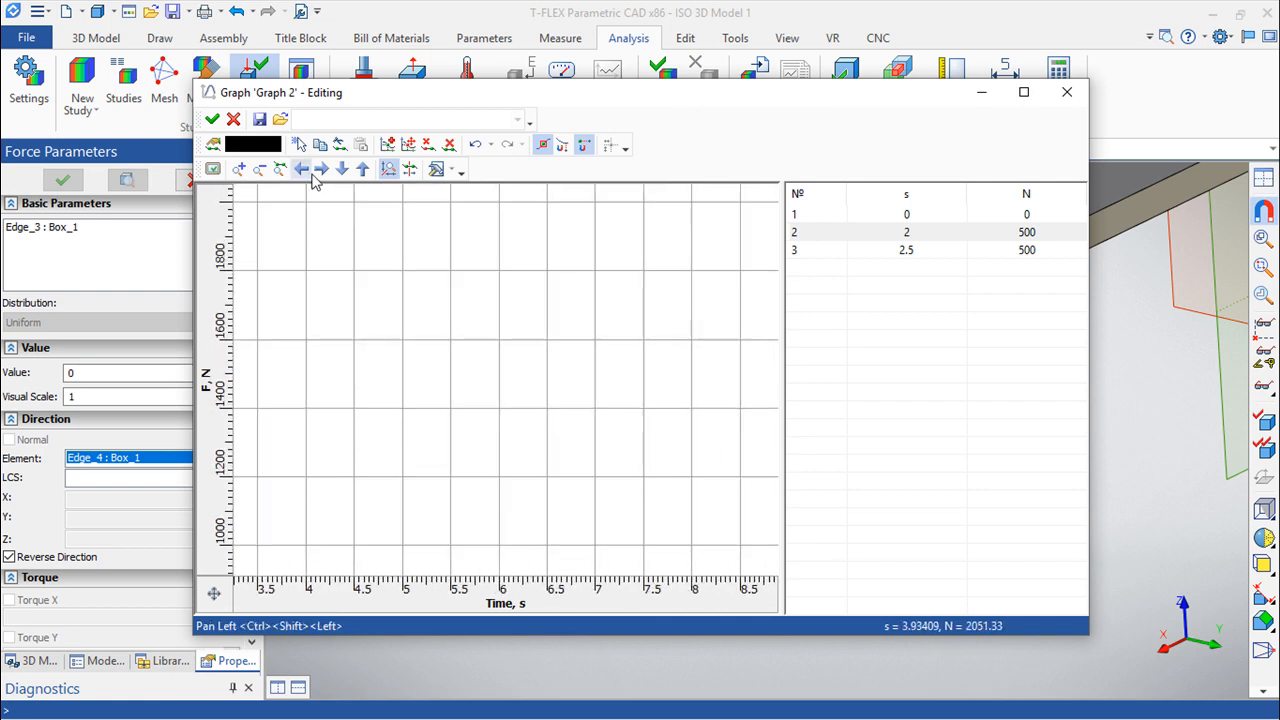
left_click(280, 169)
scroll(471, 414, "up", 1)
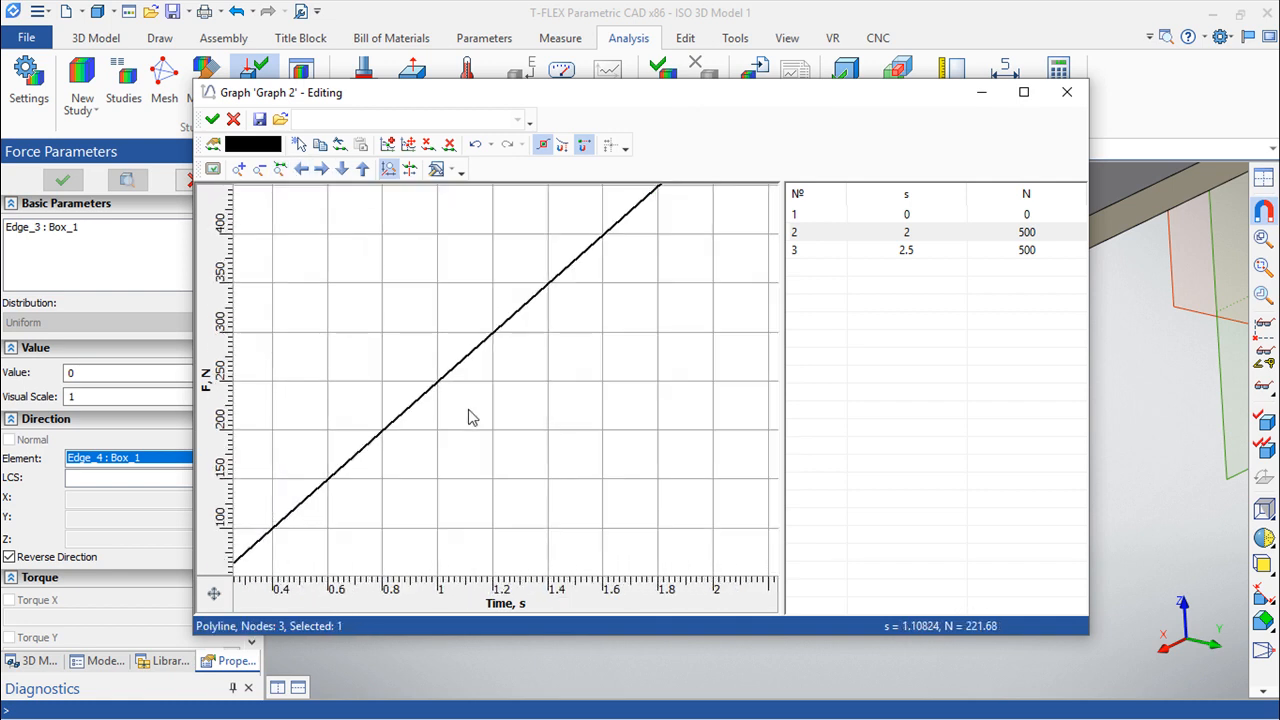
scroll(471, 414, "down", 3)
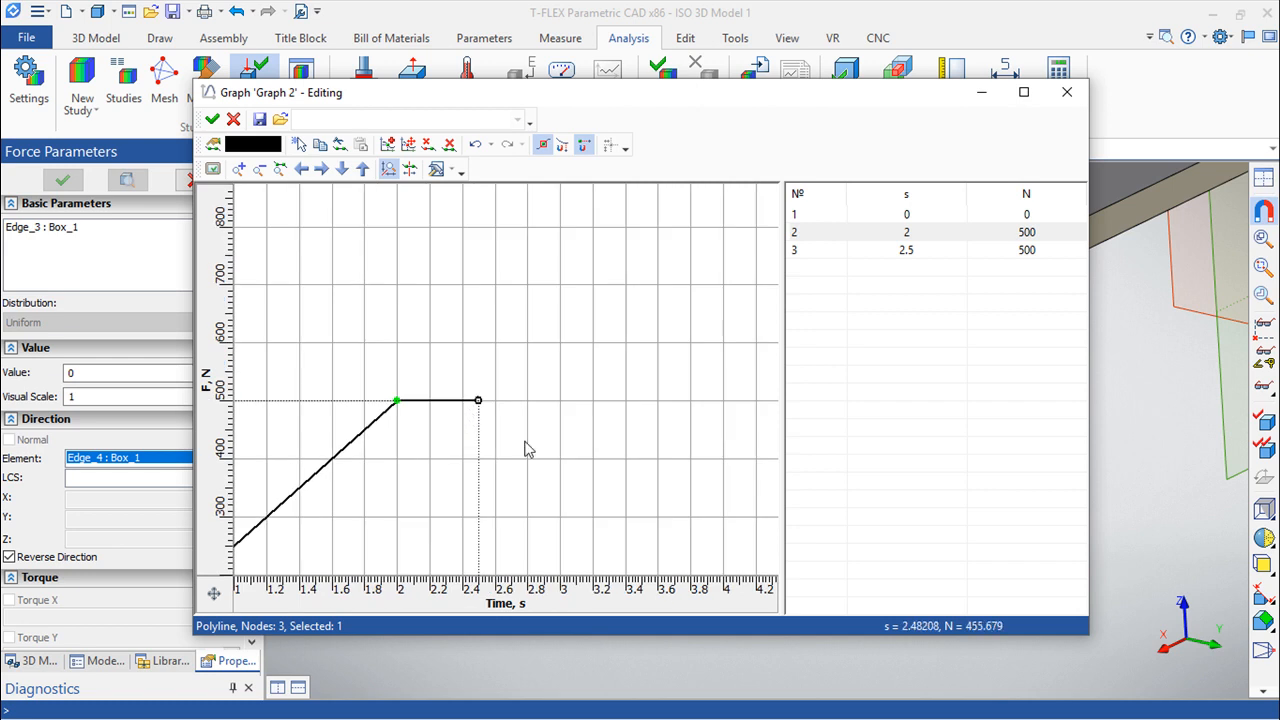
Accept the graph as the force value and create the force on the bar's free end.
left_click(212, 119)
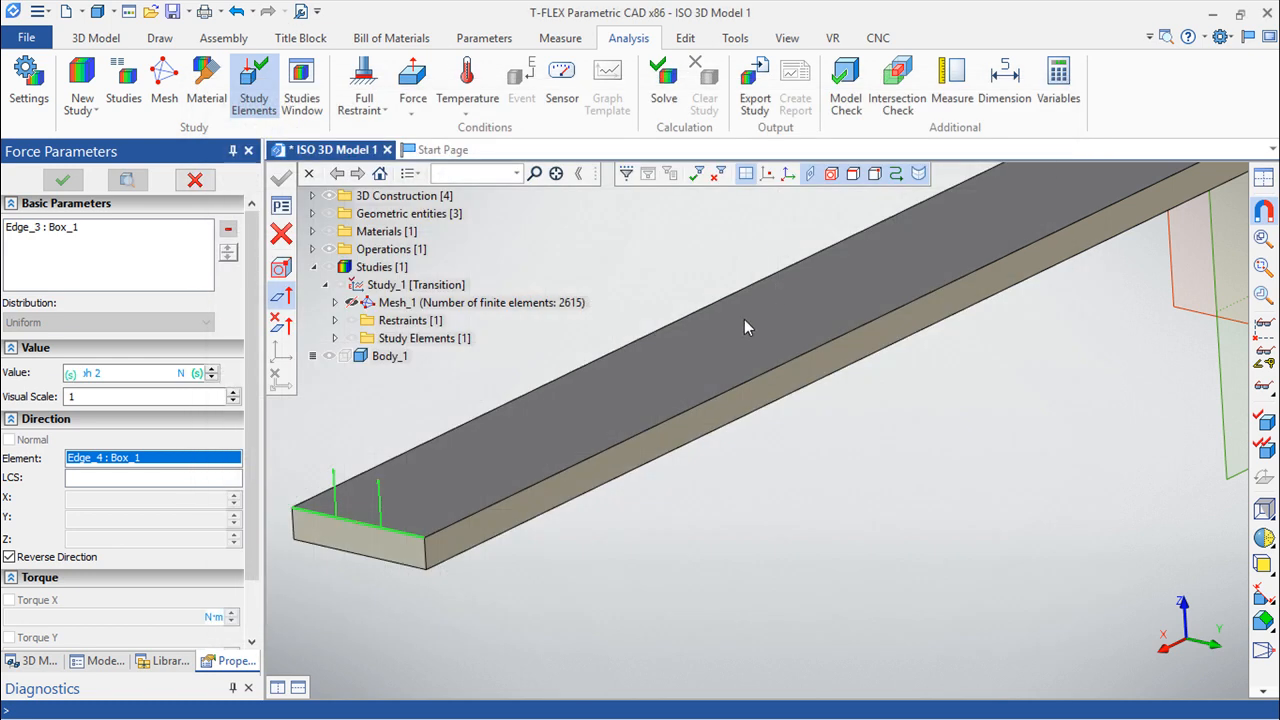
middle_click_drag(662, 501, 724, 474)
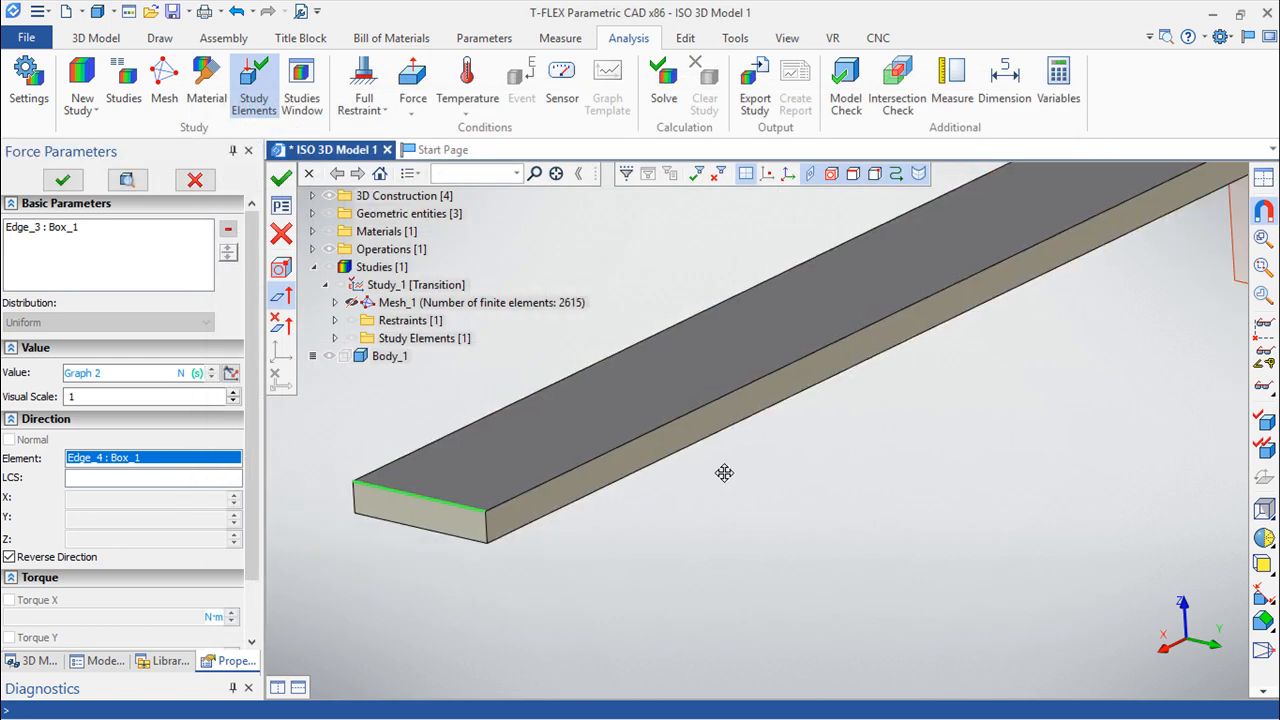
left_click(281, 178)
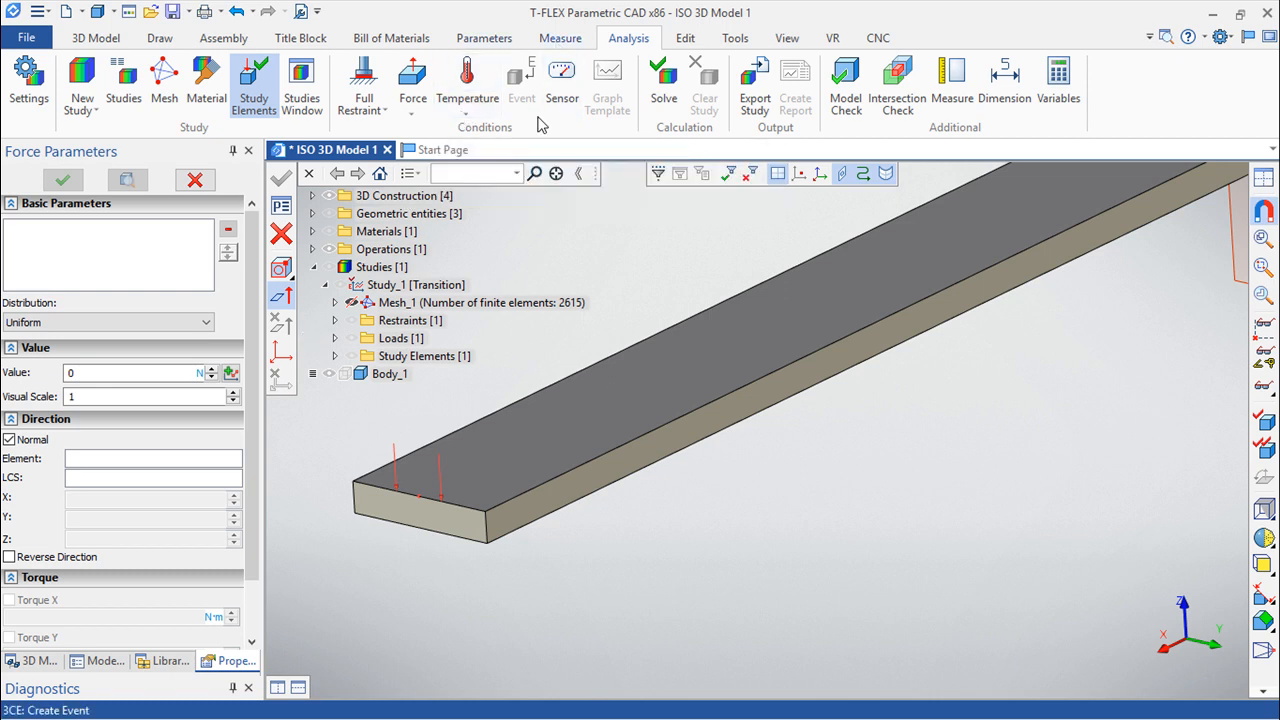
Place a sensor at the middle of the free end's top edge.
left_click(562, 86)
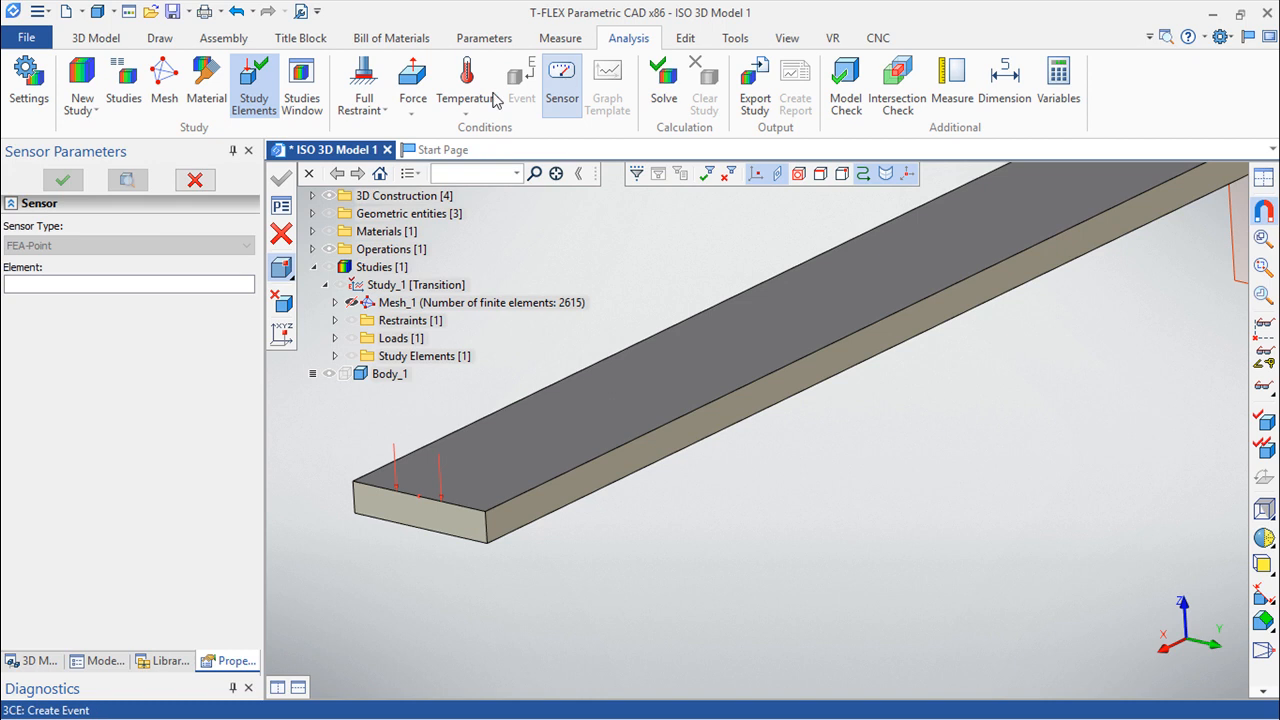
left_click(419, 498)
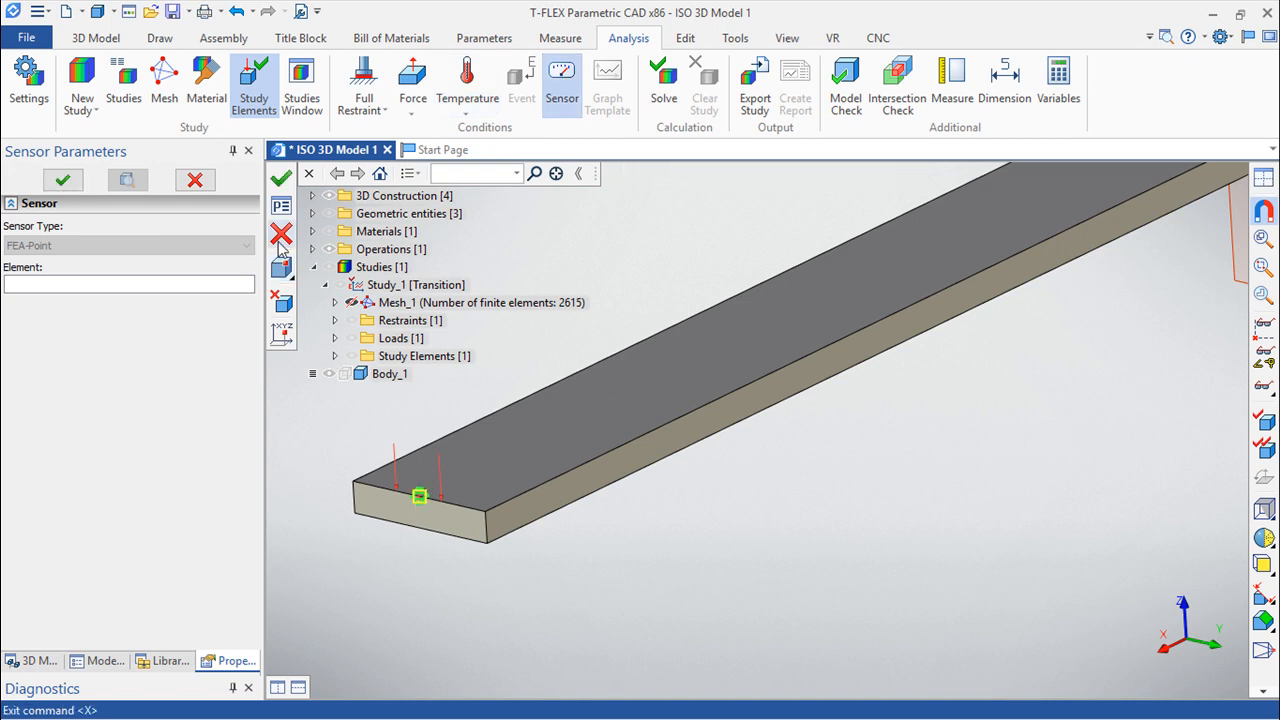
left_click(283, 180)
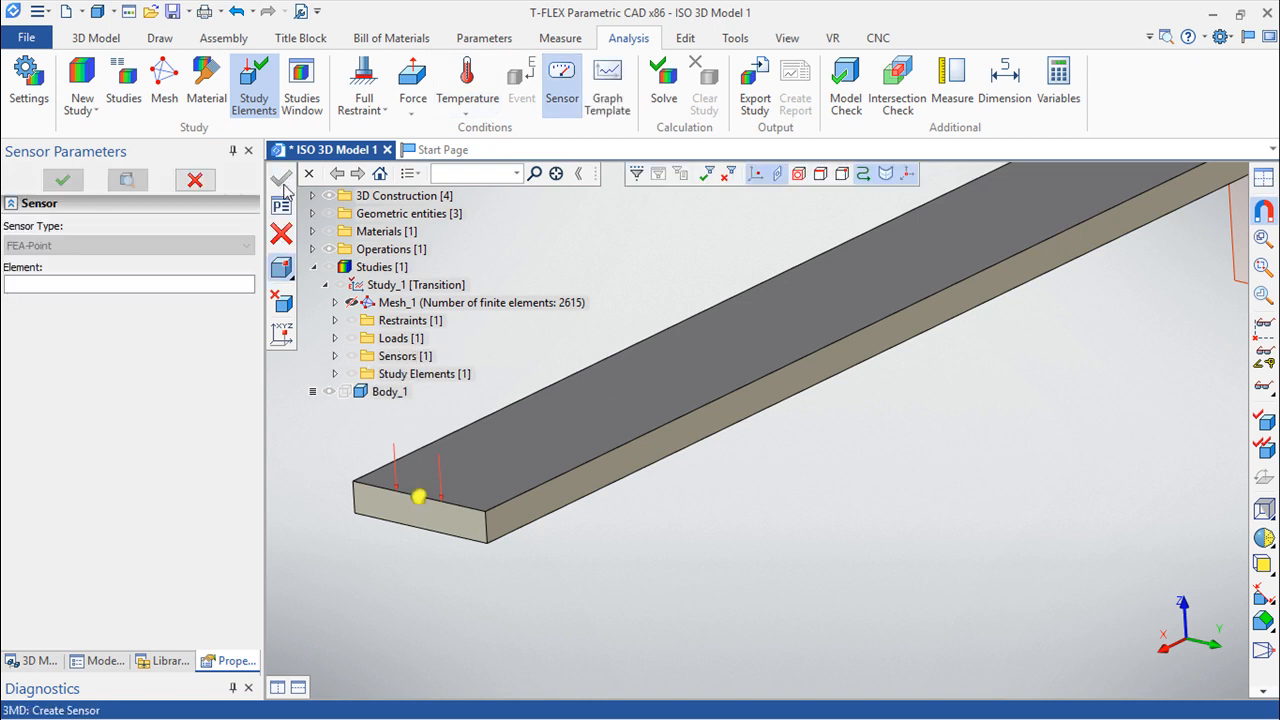
Create a graph template that includes Sensor_1.
left_click(610, 103)
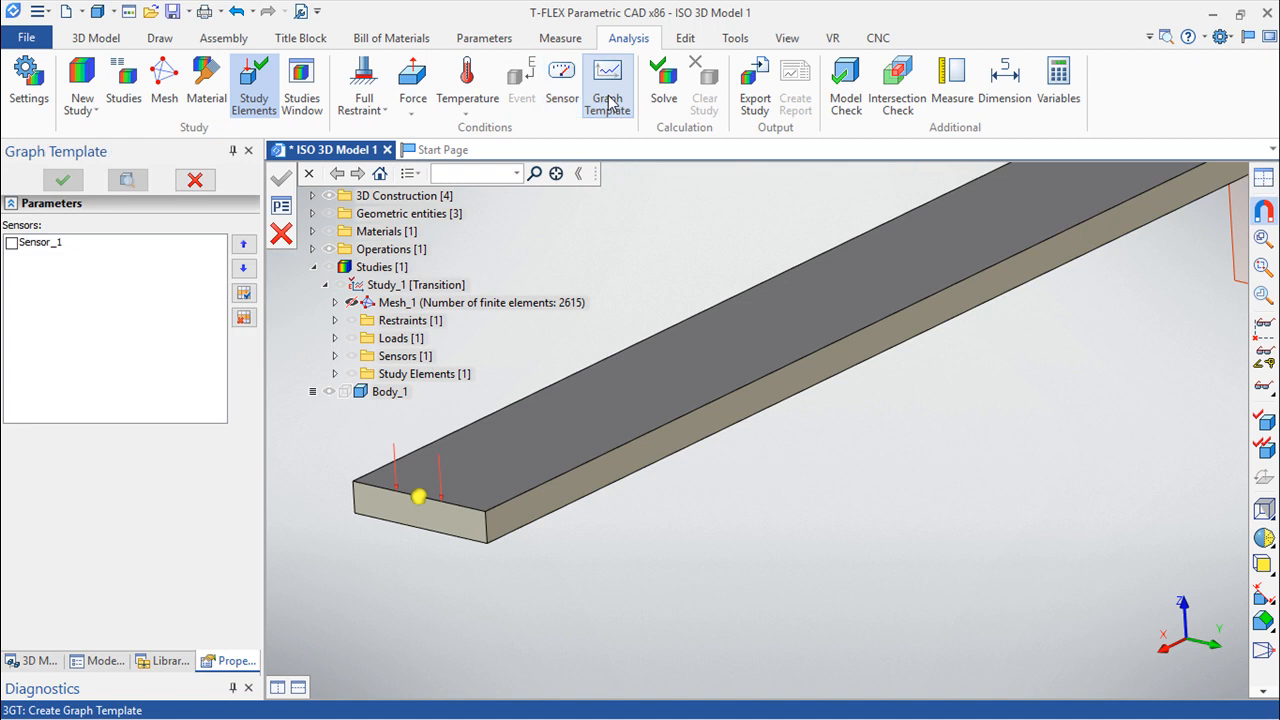
left_click(11, 243)
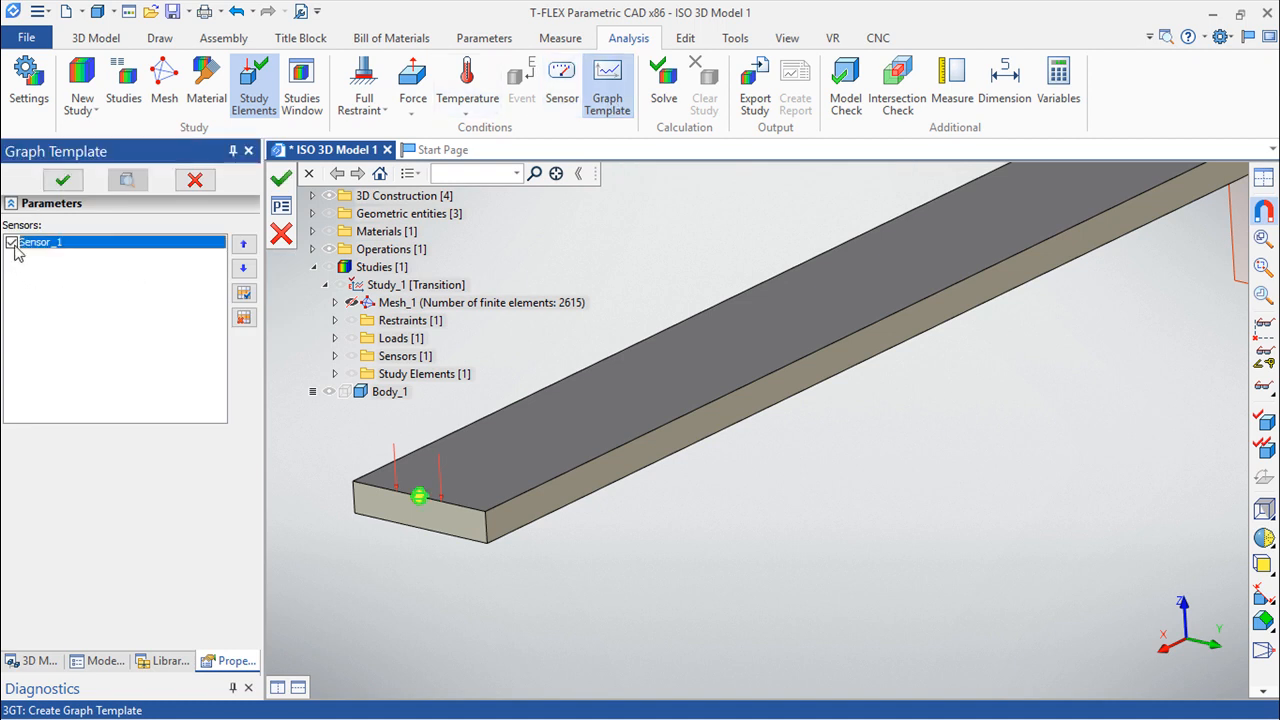
left_click(282, 181)
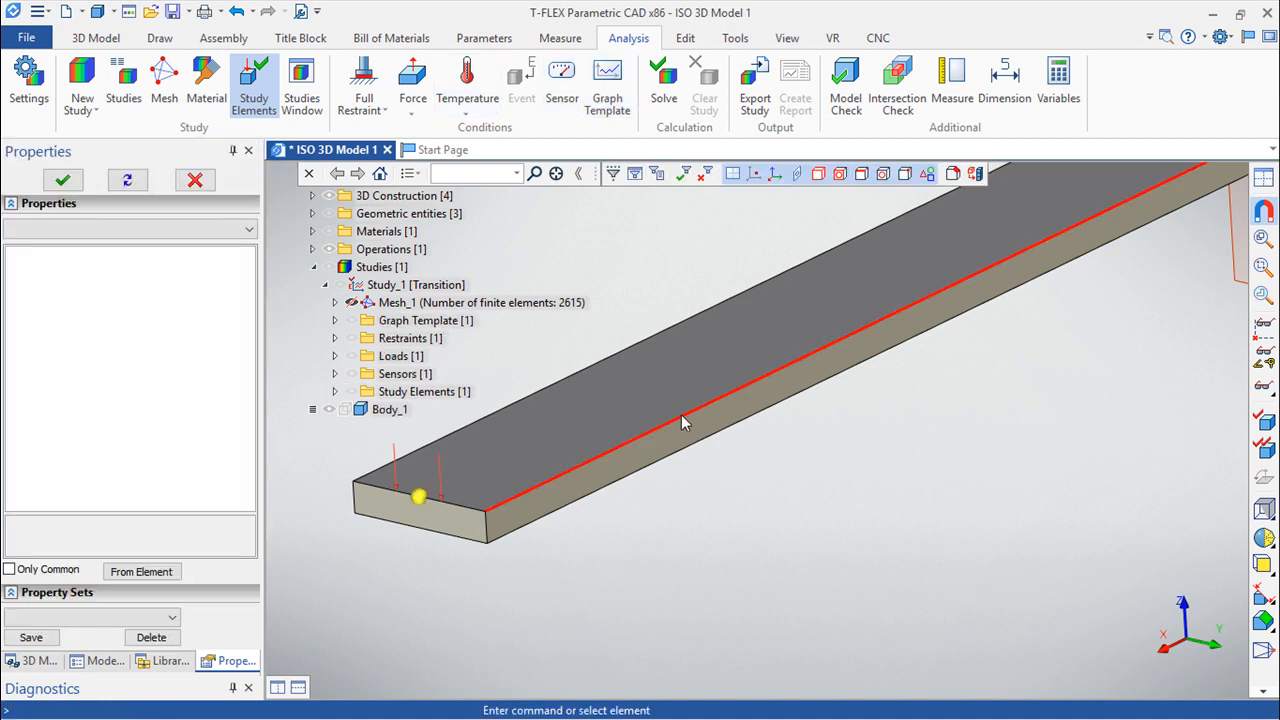
Inspect the measurement data offered for Sensor_1.
left_click(335, 374)
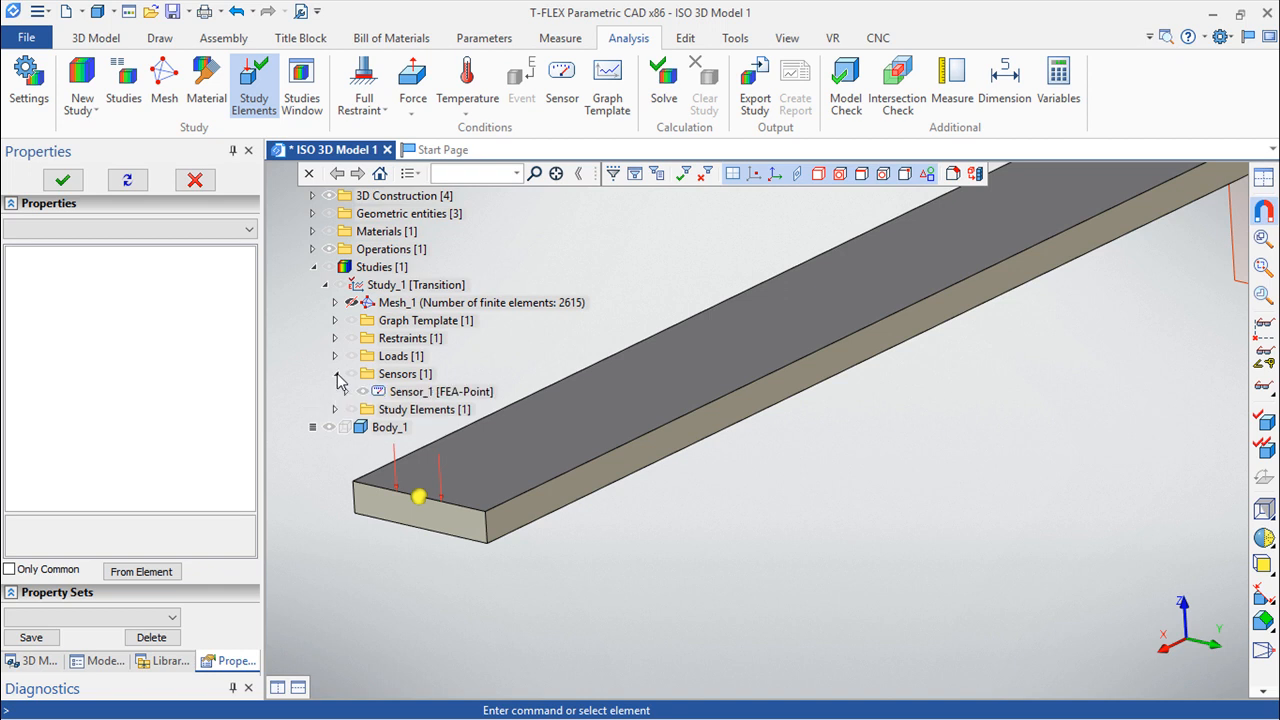
right_click(400, 391)
left_click(400, 391)
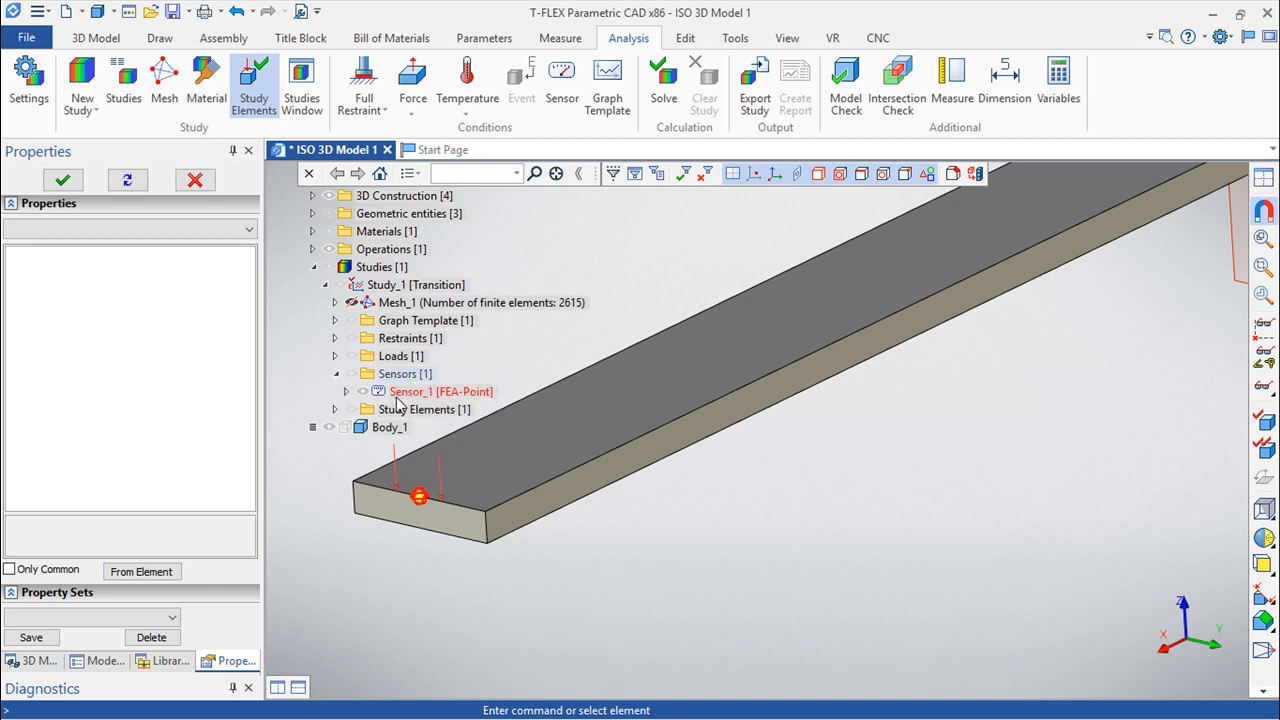
right_click(400, 392)
left_click(455, 476)
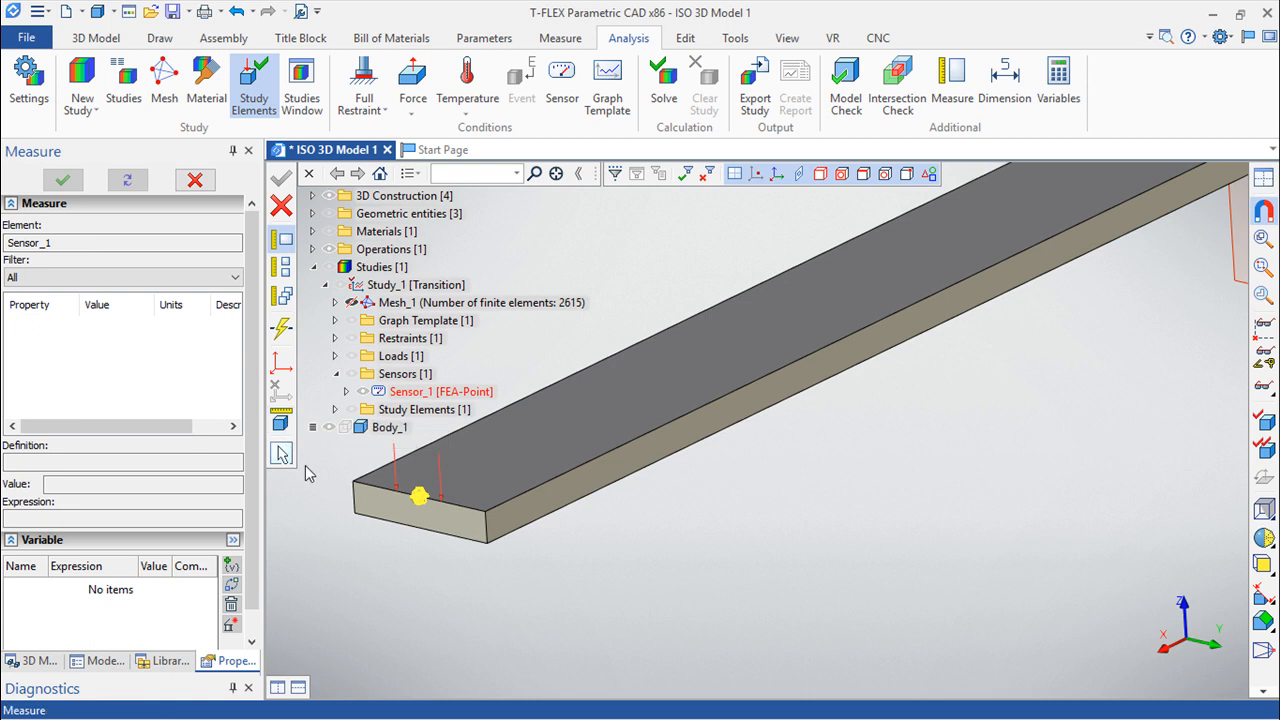
left_click(281, 205)
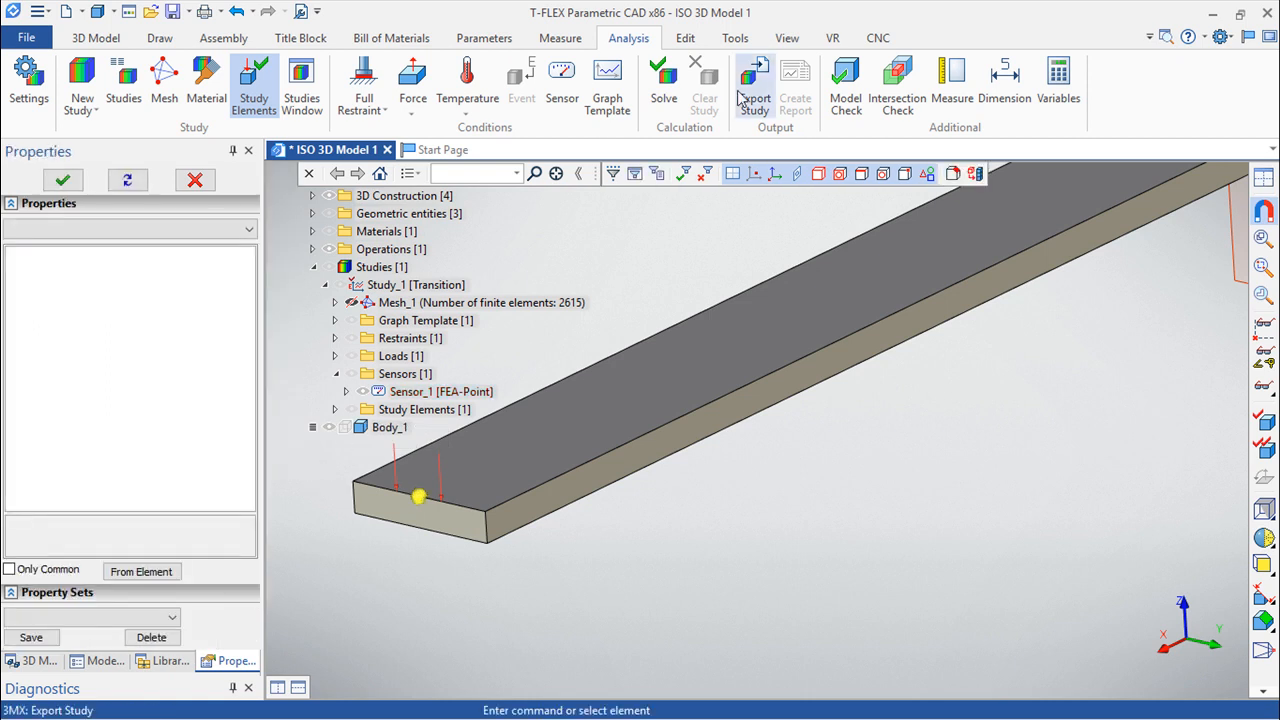
Prepare the study for solving with a final modeling time of 2.5 s and a time increment of 0.05 s.
left_click(664, 86)
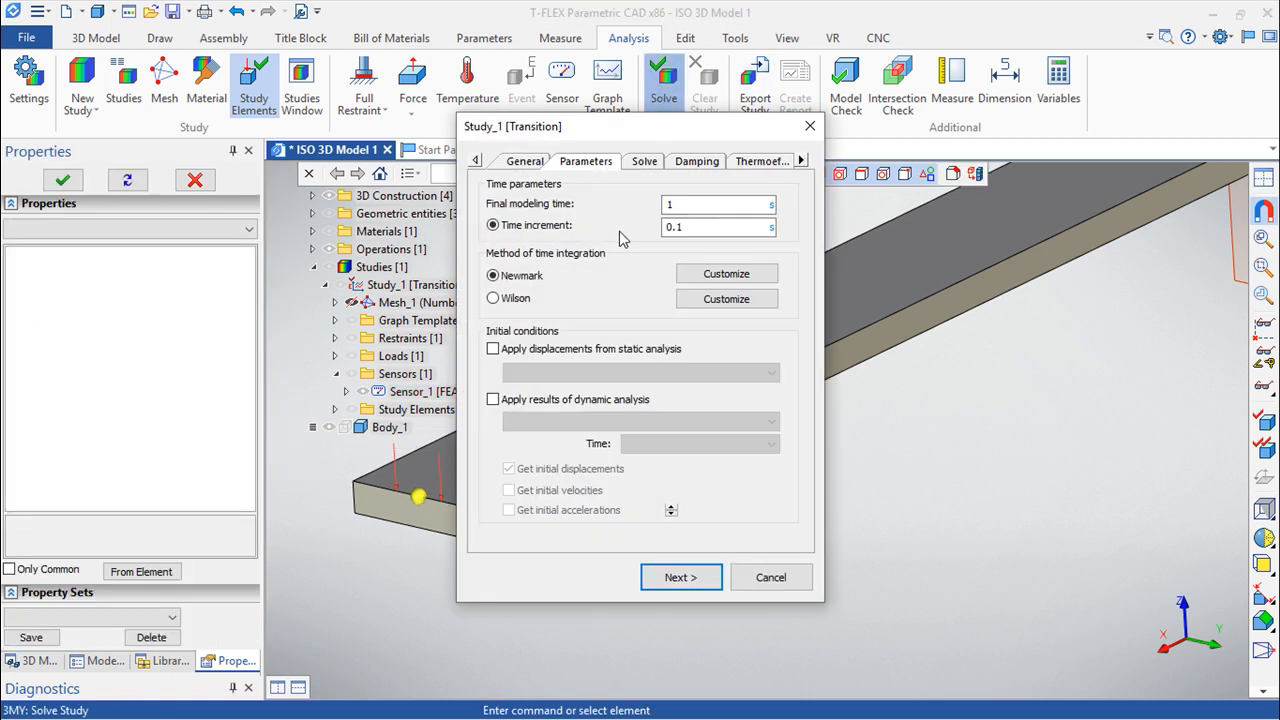
double_click(690, 205)
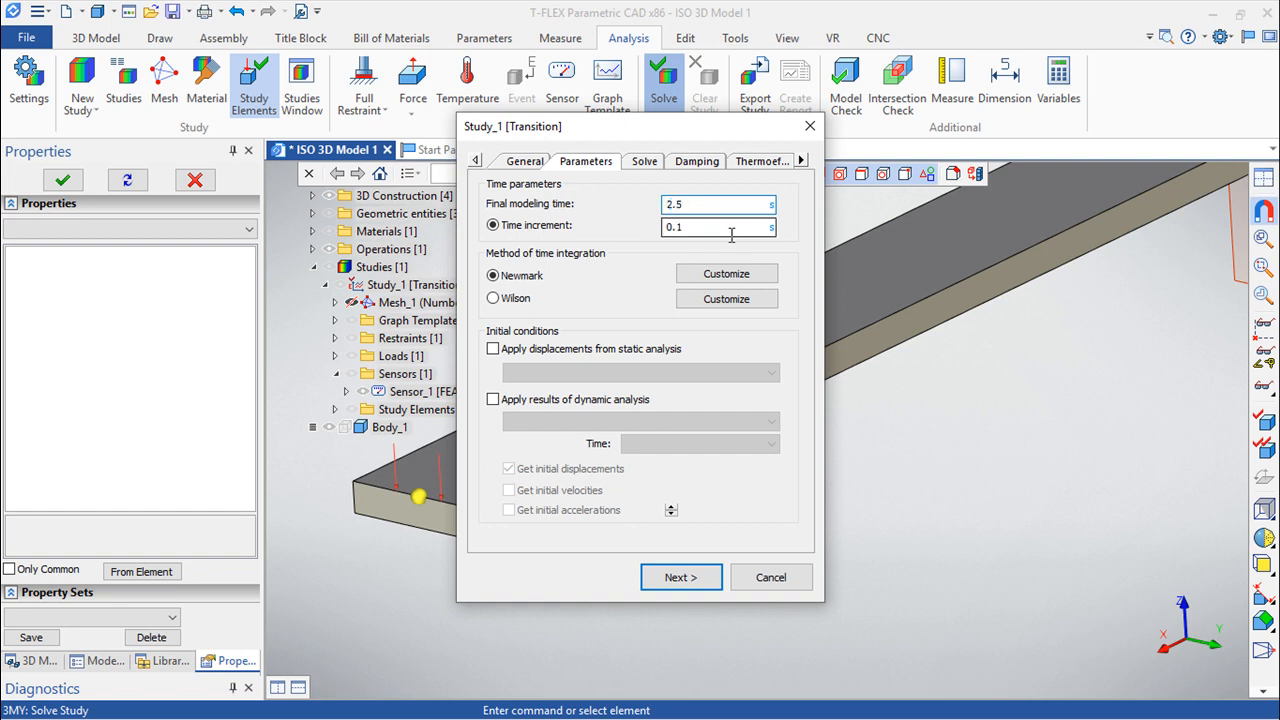
left_click(715, 230)
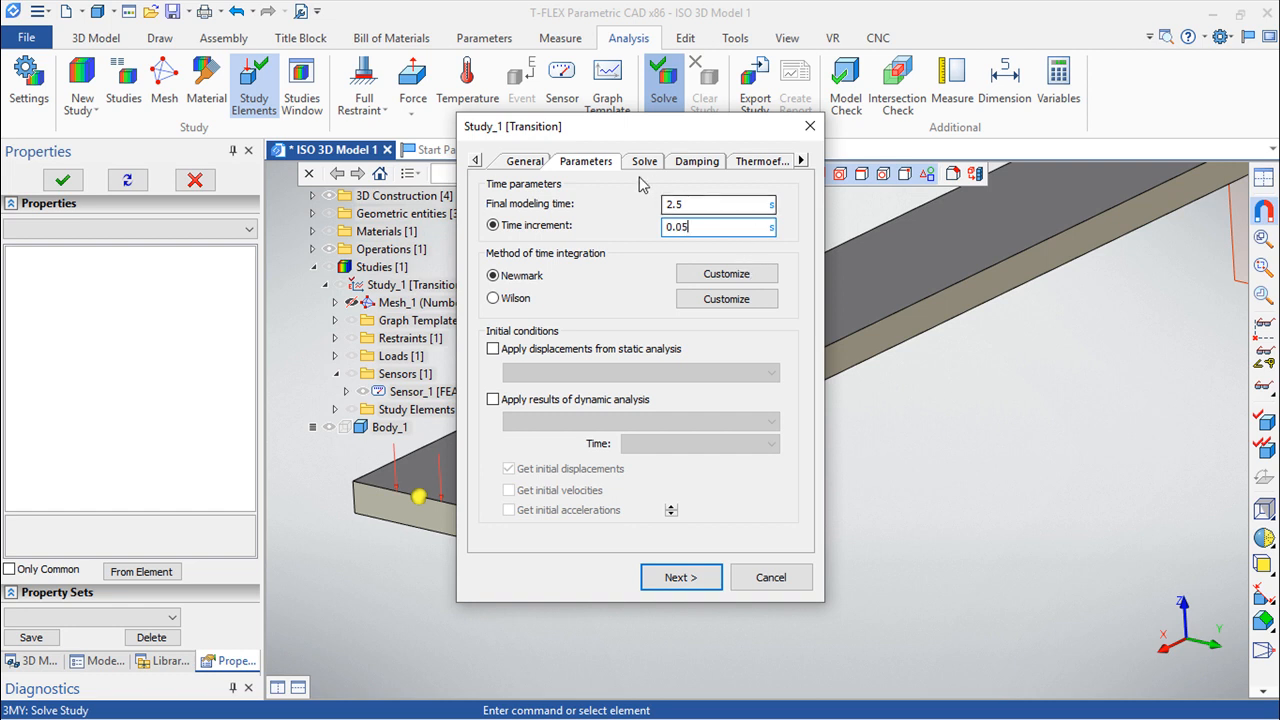
Review the study's solving method and damping settings and run the calculation.
left_click(644, 162)
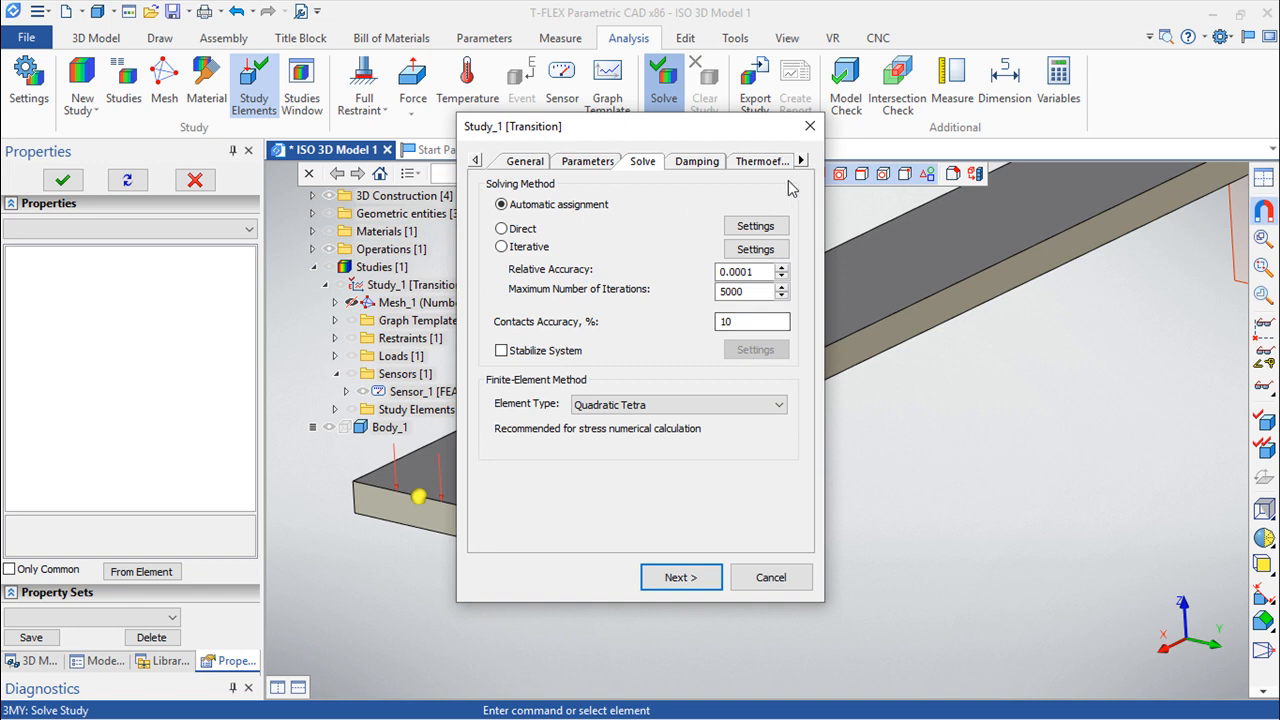
left_click(698, 162)
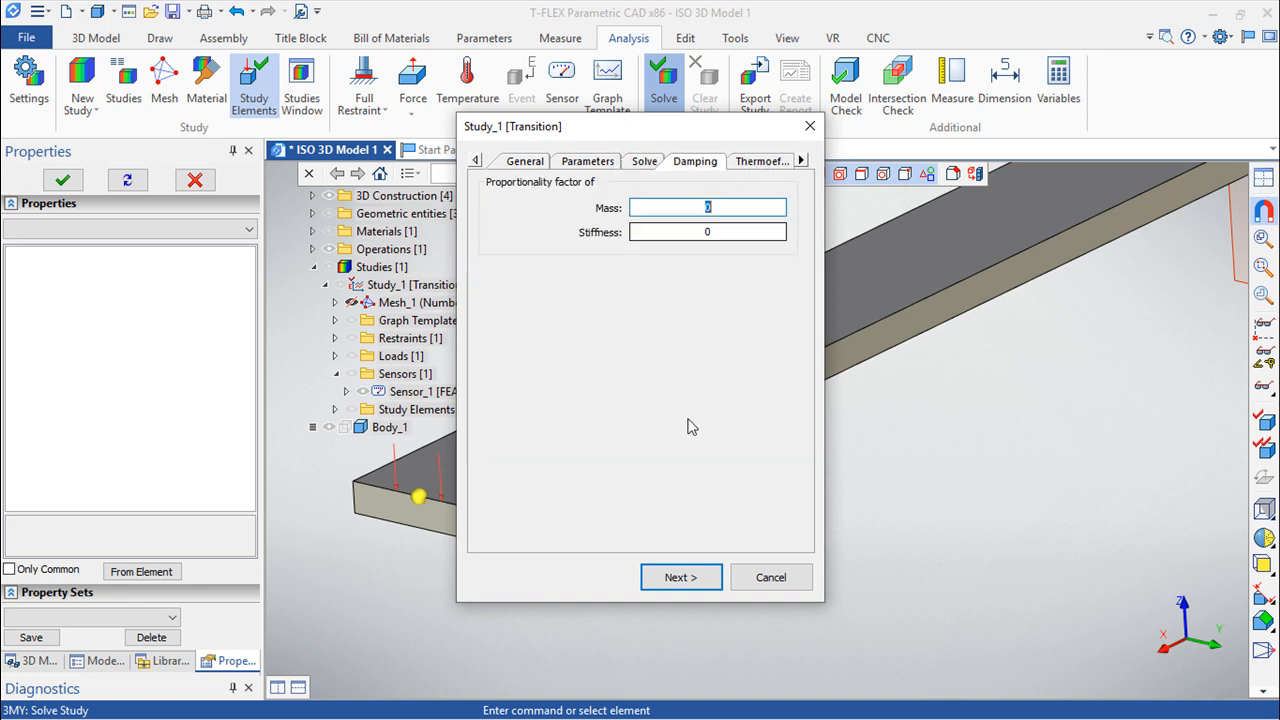
left_click(684, 497)
left_click(688, 577)
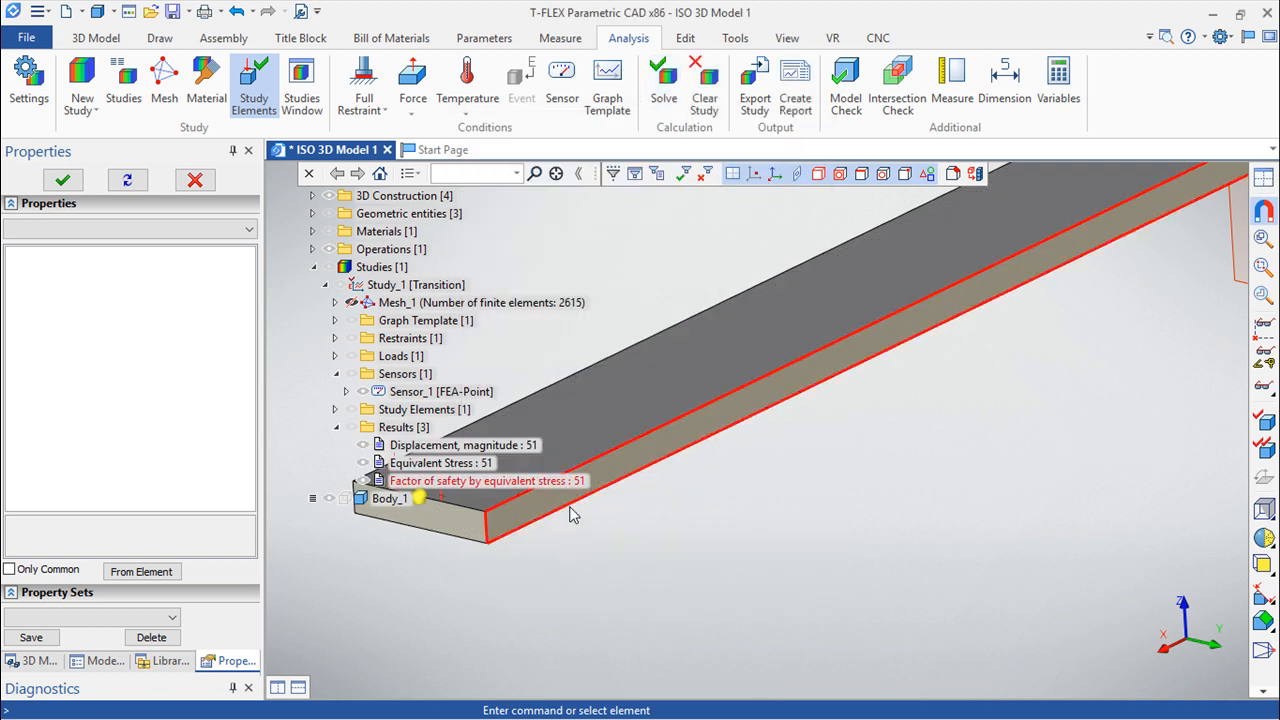
Open the displacement magnitude result and play its animation.
double_click(449, 452)
scroll(610, 360, "up", 4)
middle_click_drag(617, 345, 541, 362)
left_click(714, 87)
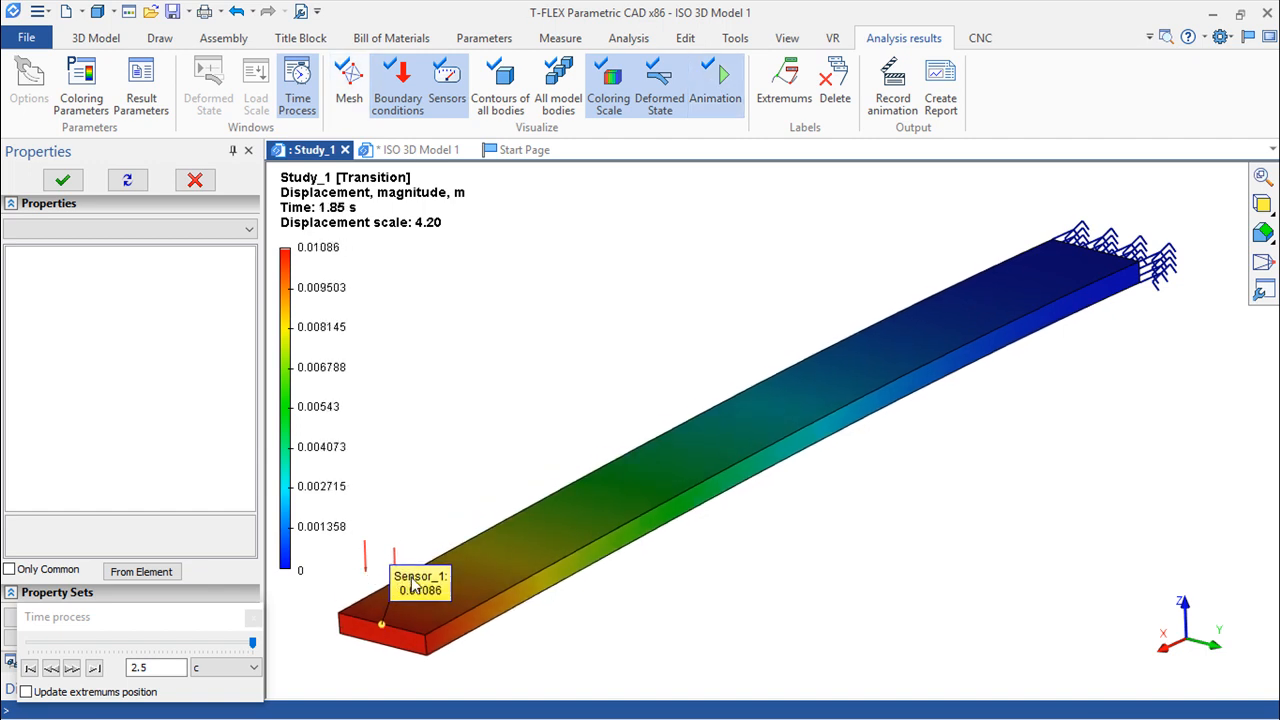
Return to the 3D model and open a graph of the displacement magnitude result.
left_click(413, 150)
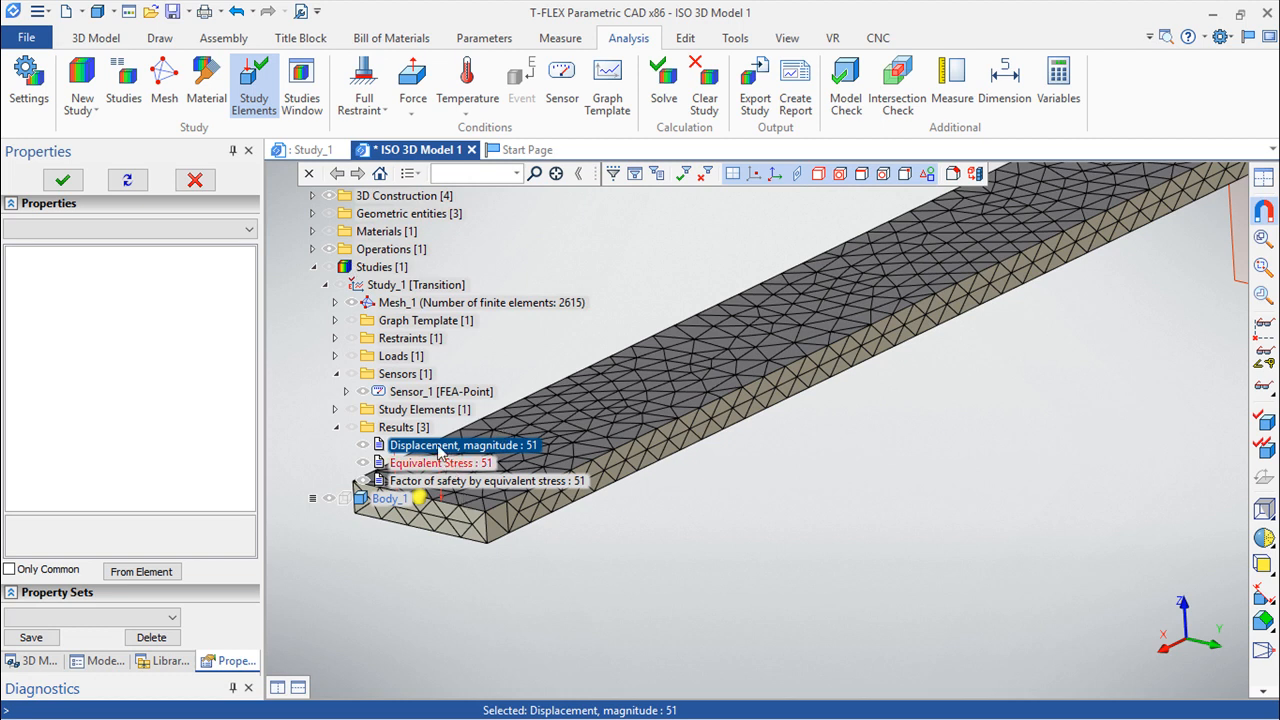
right_click(413, 455)
left_click(418, 458)
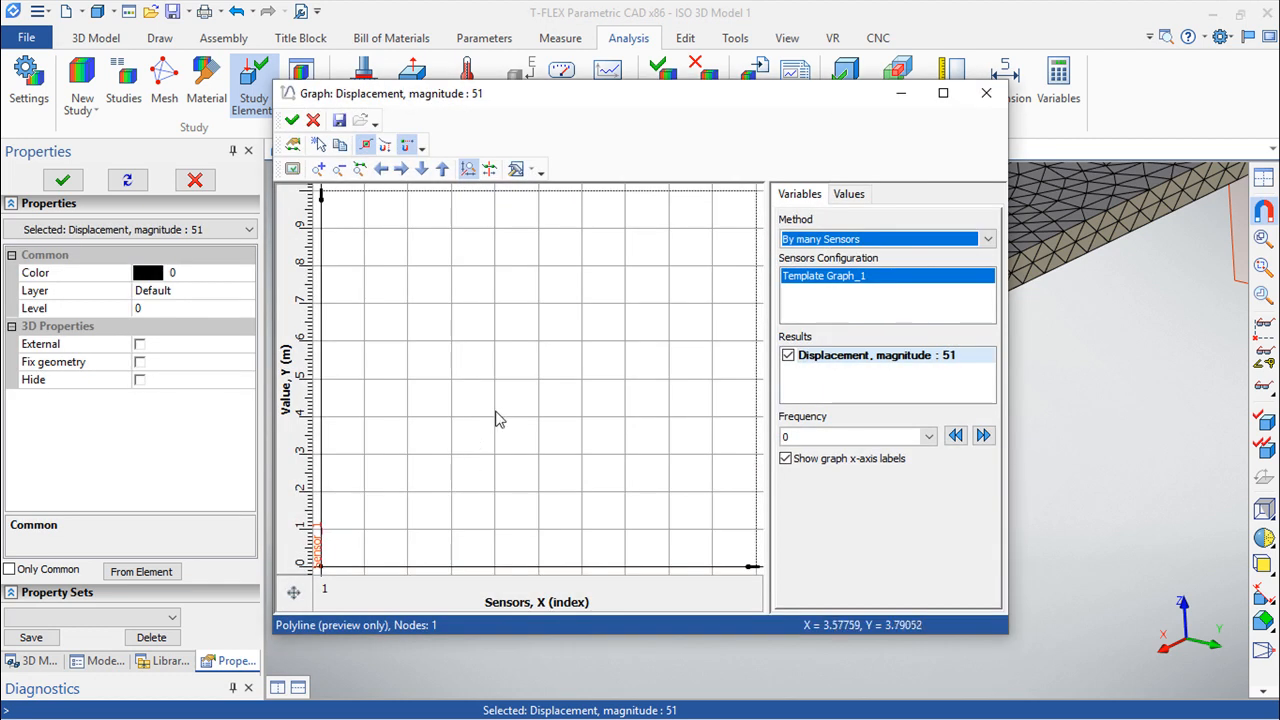
Set the displacement graph's method to By one Sensor and examine the final portion of the Sensor_1 curve up close.
left_click(947, 242)
left_click(843, 256)
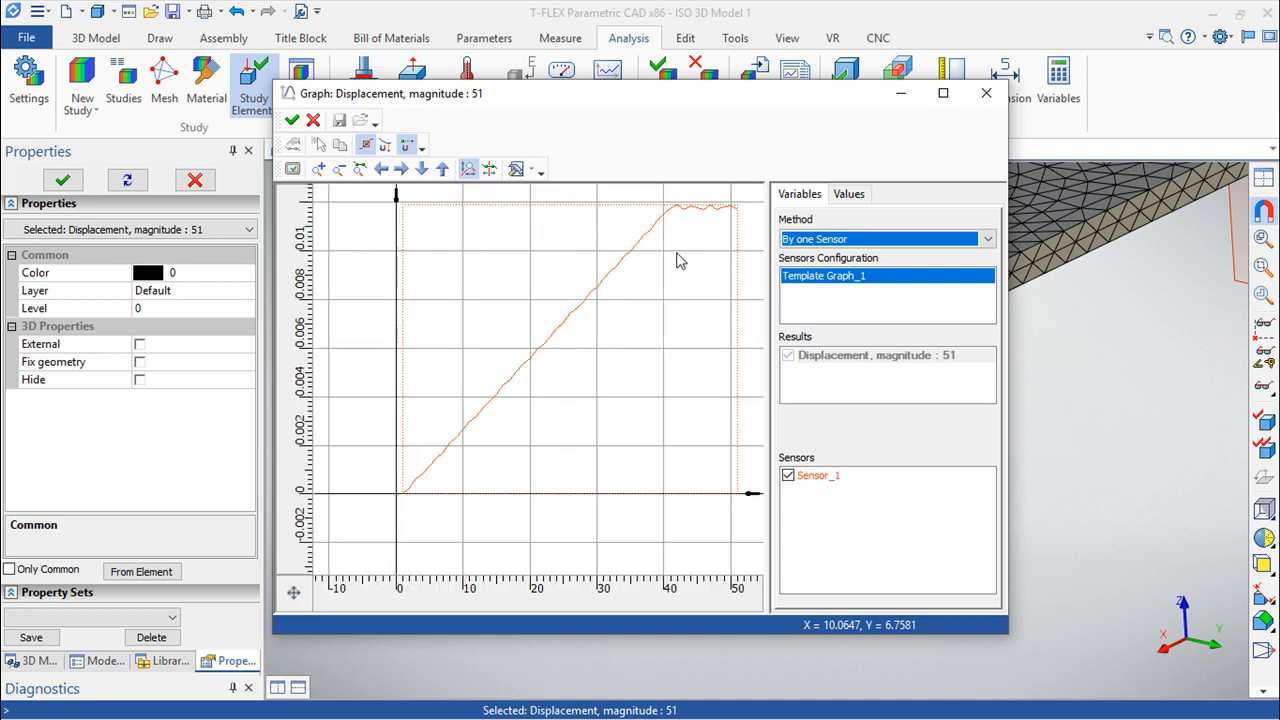
scroll(677, 254, "up", 2)
middle_click_drag(679, 258, 576, 378)
scroll(657, 394, "up", 3)
scroll(642, 391, "down", 1)
scroll(640, 391, "down", 2)
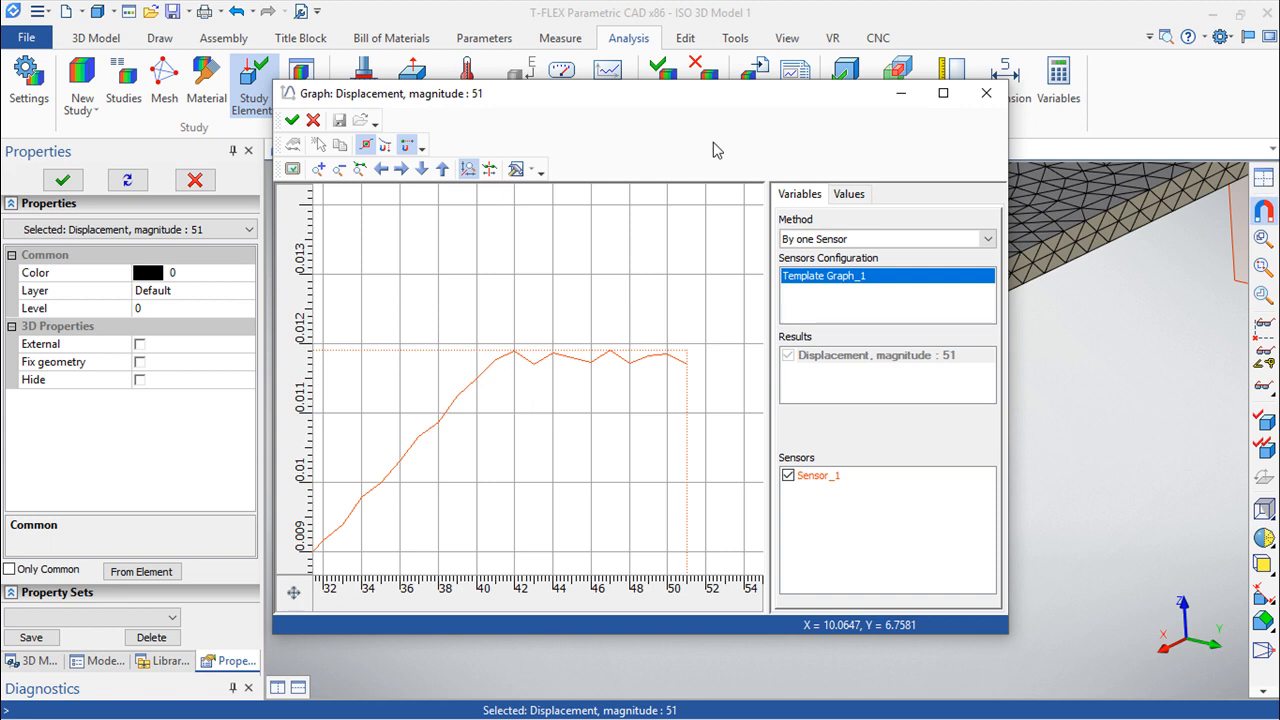
left_click(987, 97)
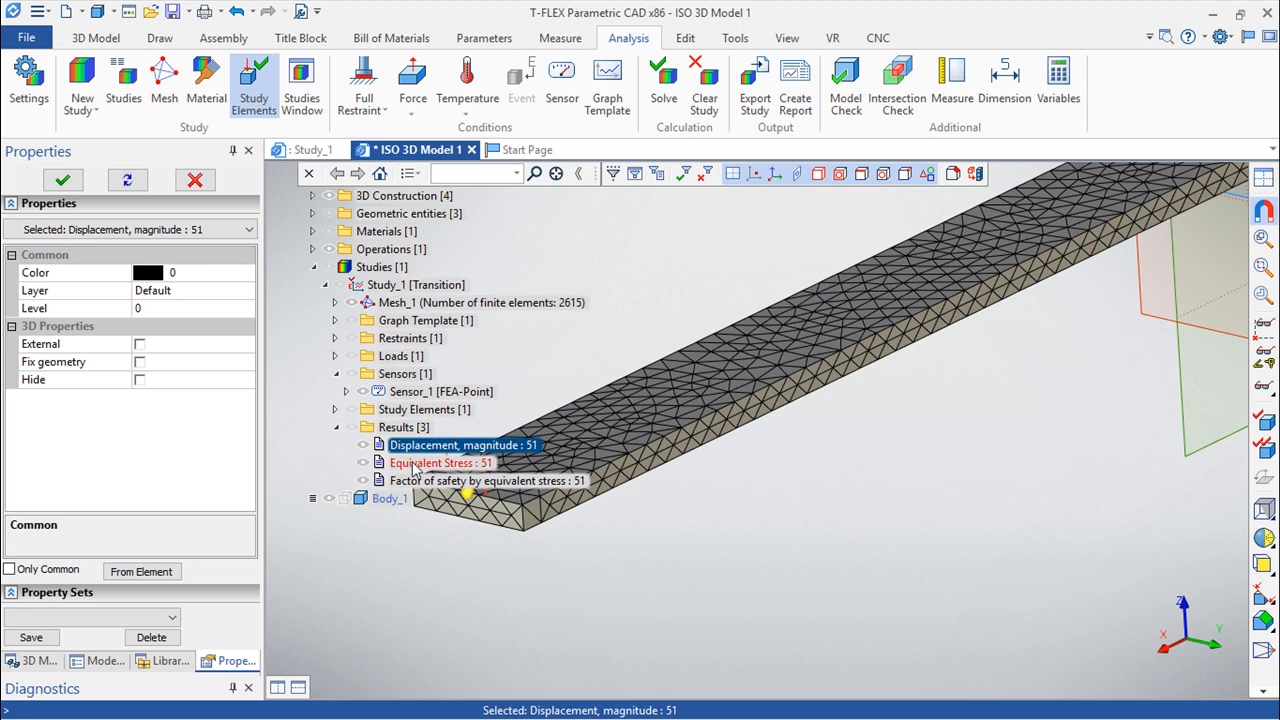
Open the equivalent stress result and then the factor of safety result, accepting the yield strength stress limit for Box_1.
double_click(414, 464)
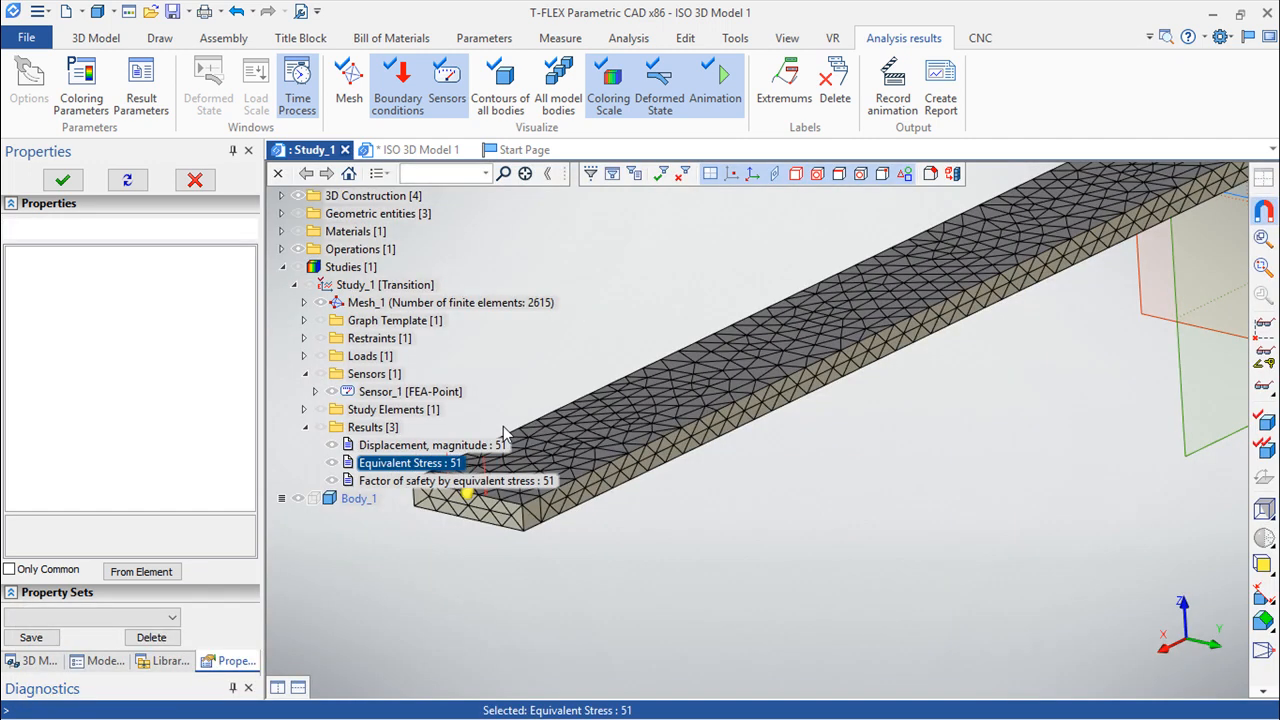
double_click(396, 479)
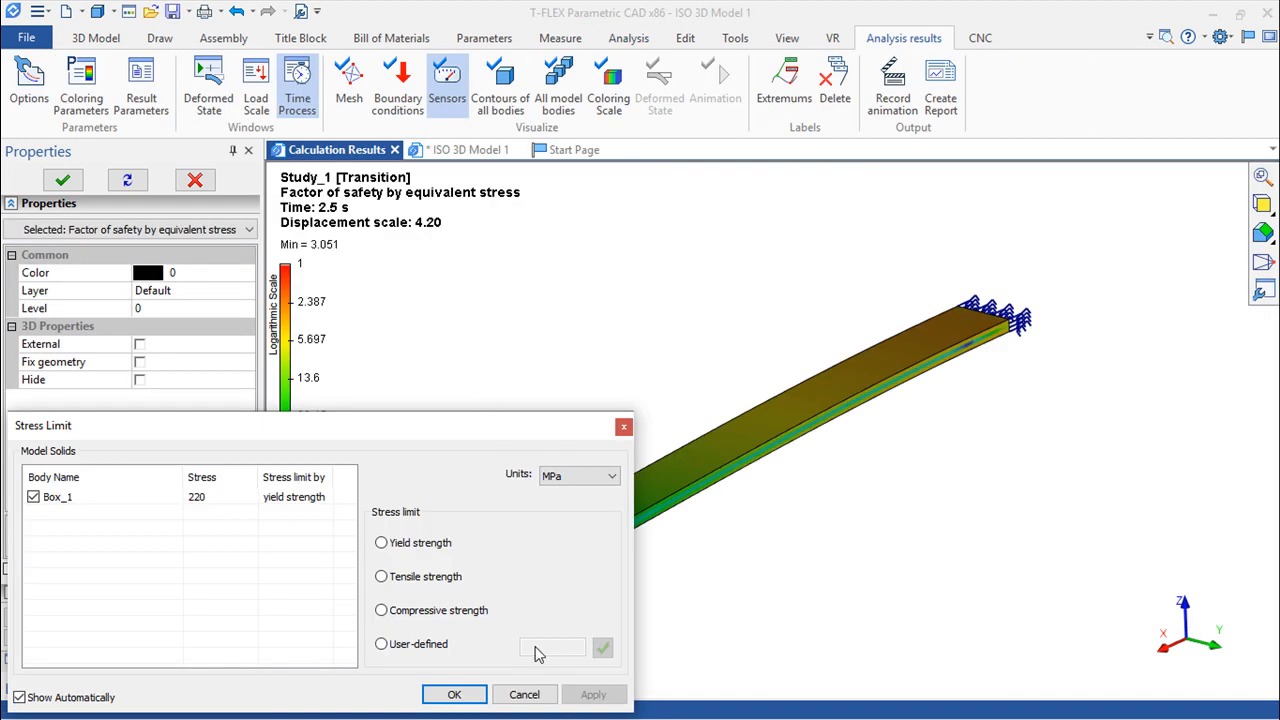
left_click(445, 694)
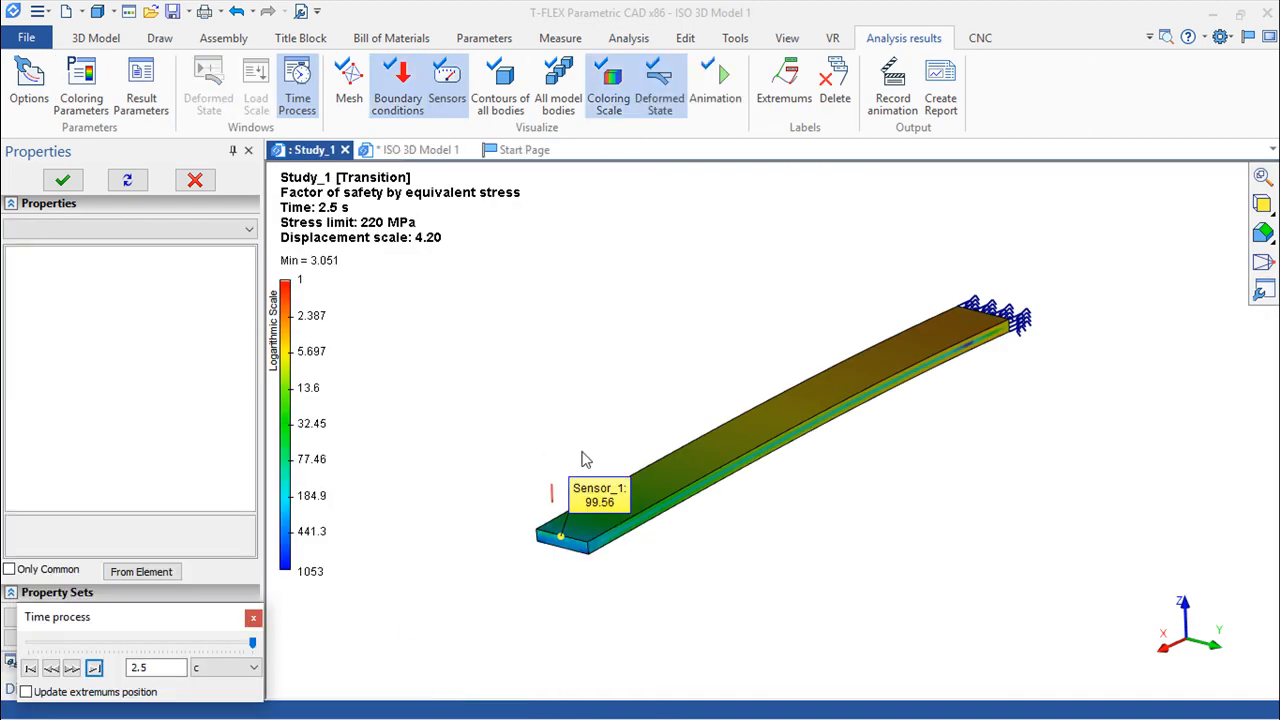
Play the animation of the factor of safety result, and close the results window to return to the 3D model.
scroll(587, 462, "up", 3)
left_click(714, 100)
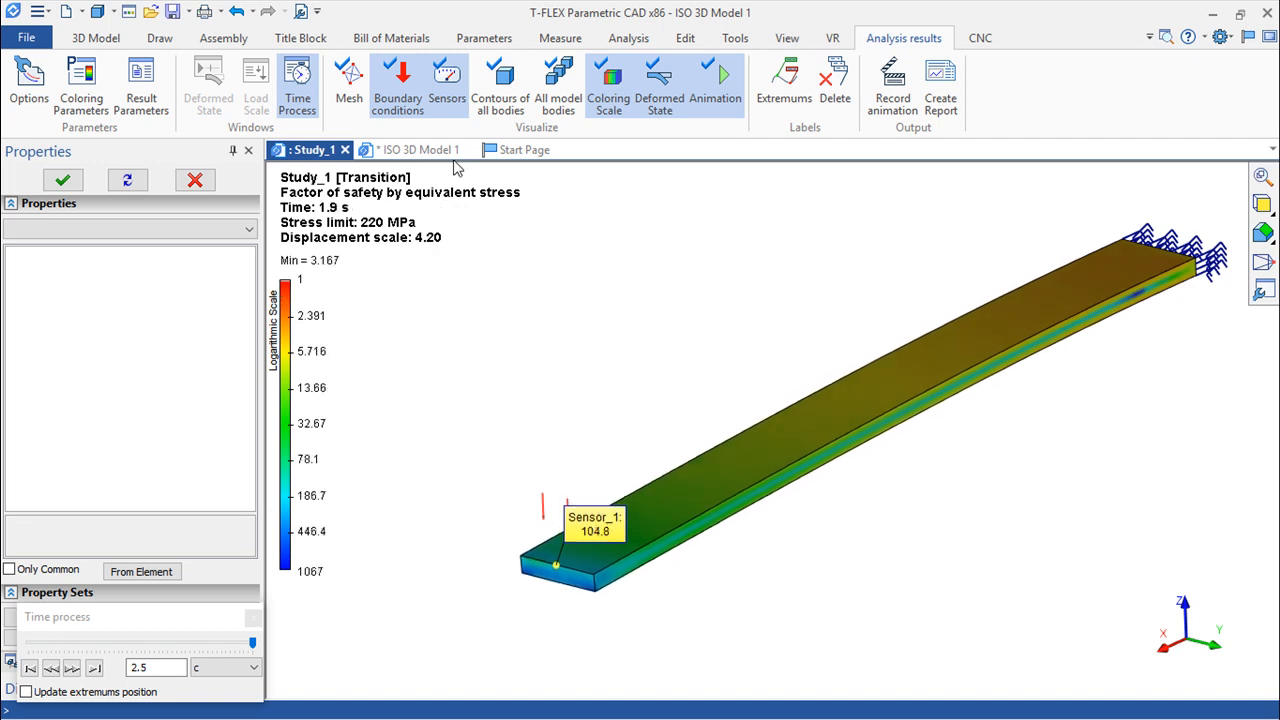
left_click(344, 149)
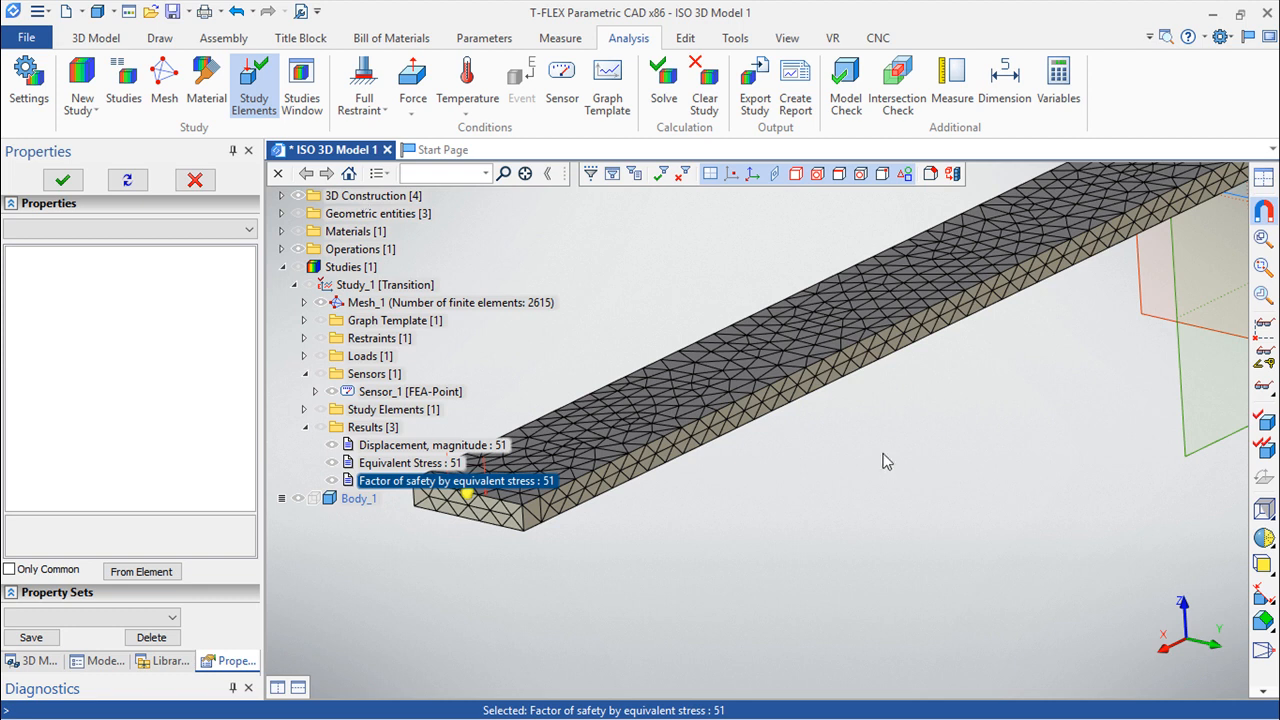
scroll(876, 467, "down", 1)
scroll(862, 461, "down", 5)
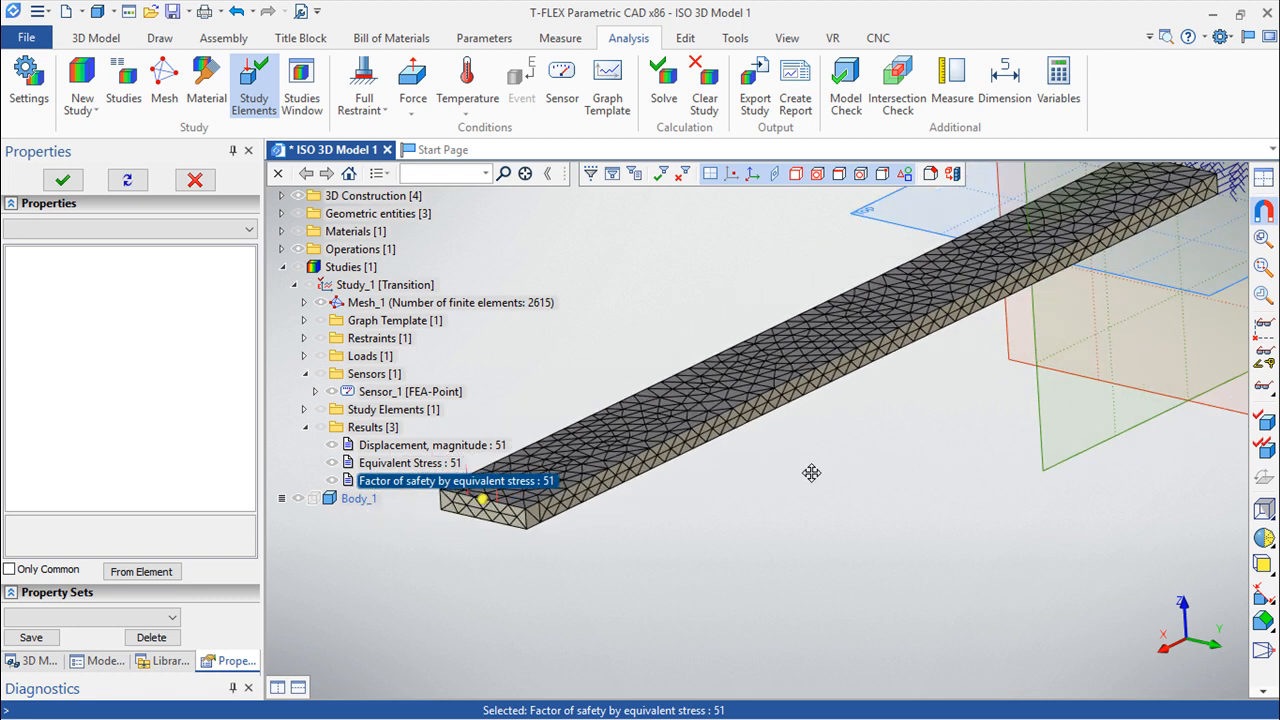